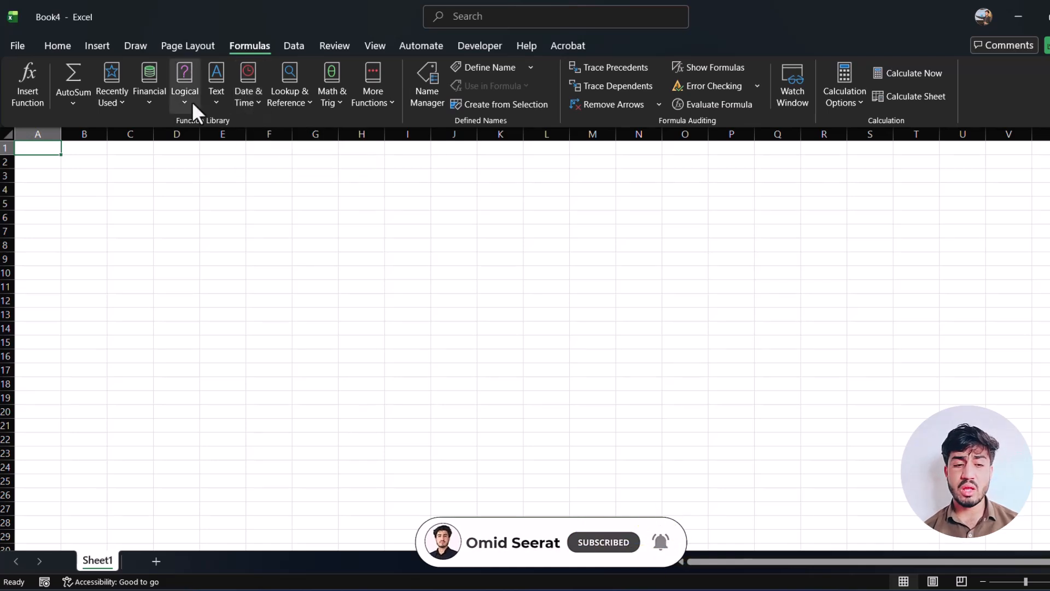
Browse the function library categories, from Financial and Text to Math & Trig and the Statistical functions.
{"action": "left_click", "coordinate": [149, 103]}
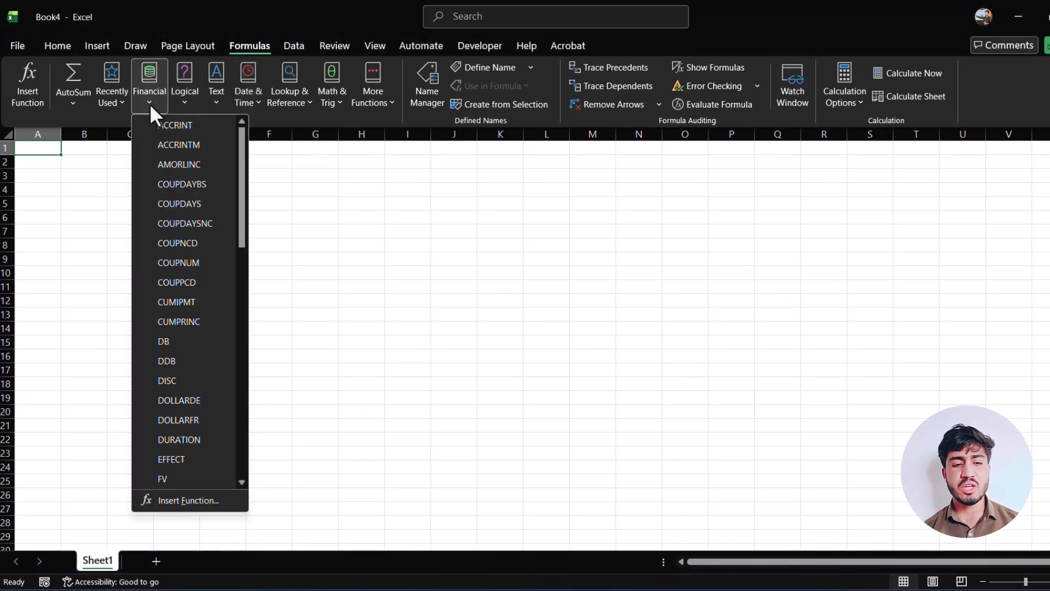
{"action": "left_click", "coordinate": [179, 103]}
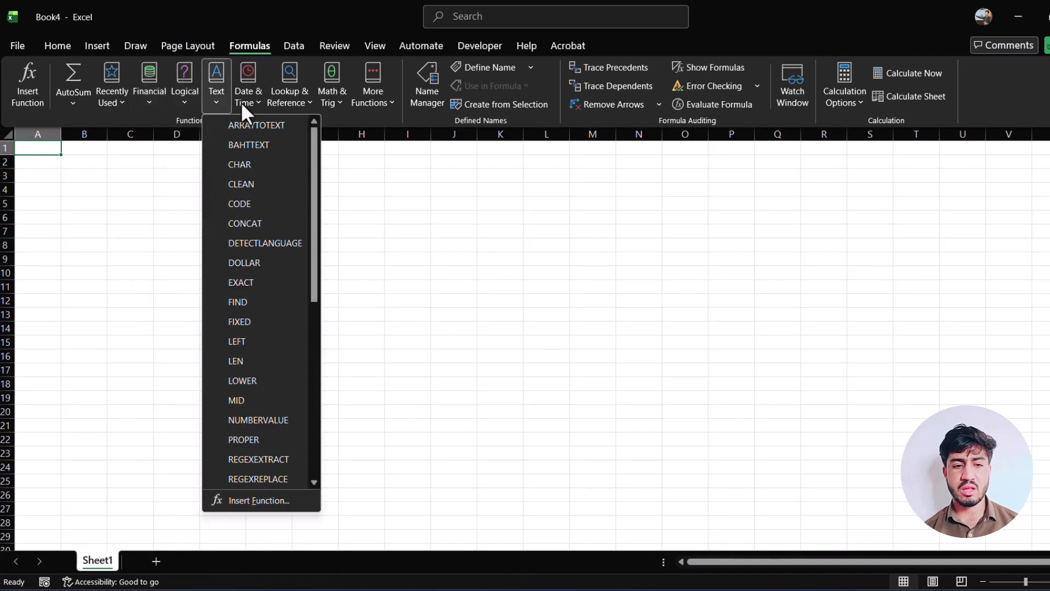
{"action": "mouse_move", "coordinate": [330, 104]}
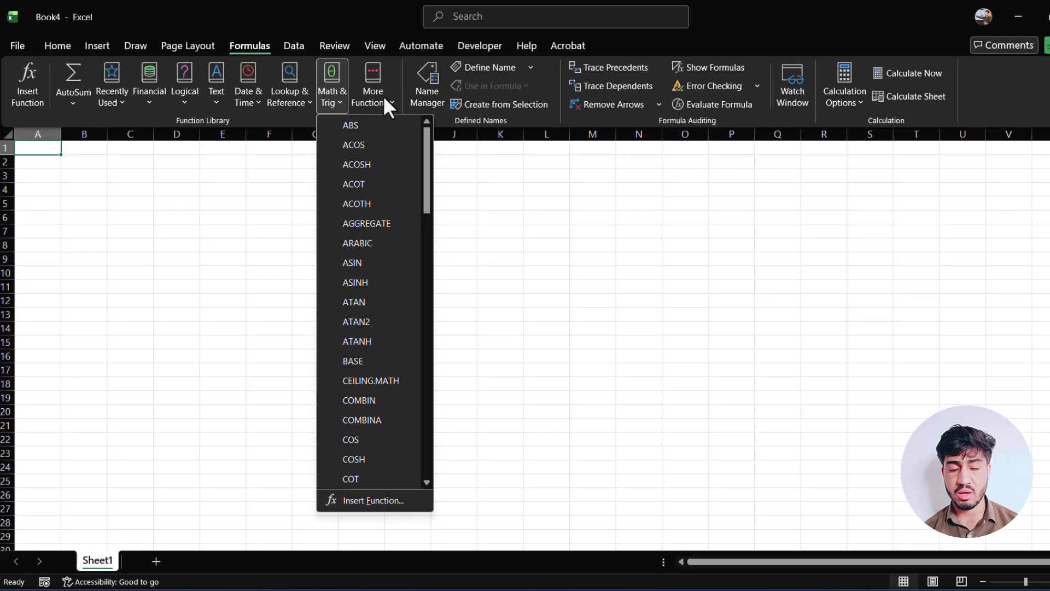
{"action": "mouse_move", "coordinate": [383, 95]}
{"action": "mouse_move", "coordinate": [396, 163]}
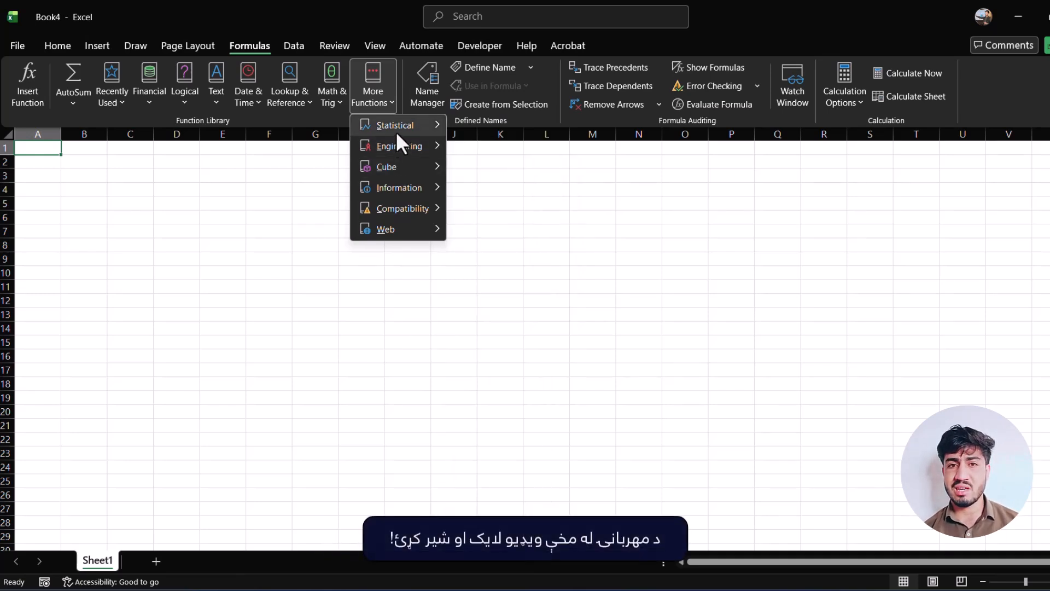
{"action": "mouse_move", "coordinate": [397, 135]}
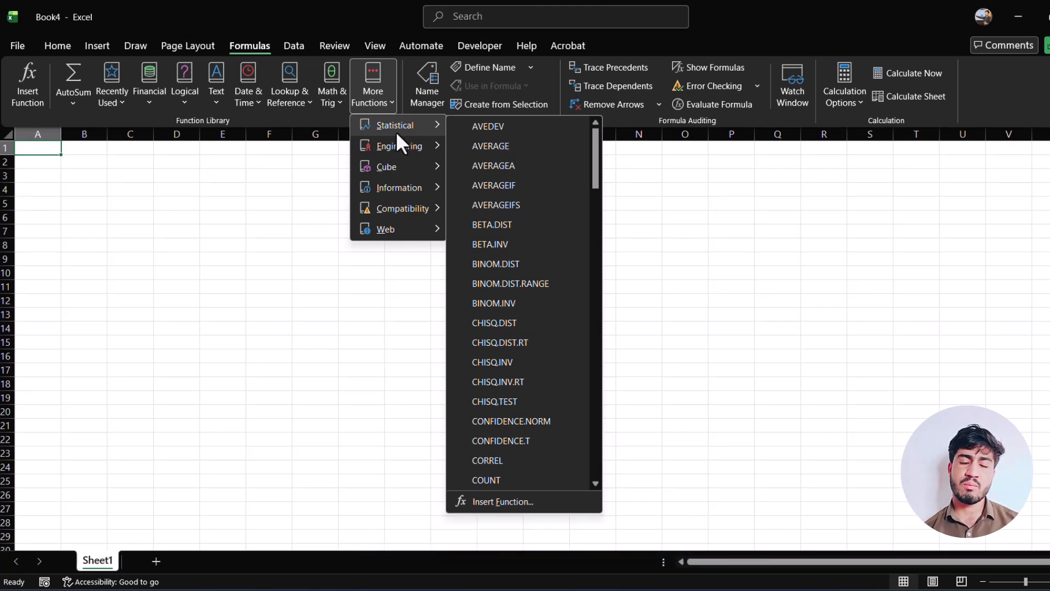
{"action": "left_click", "coordinate": [389, 295]}
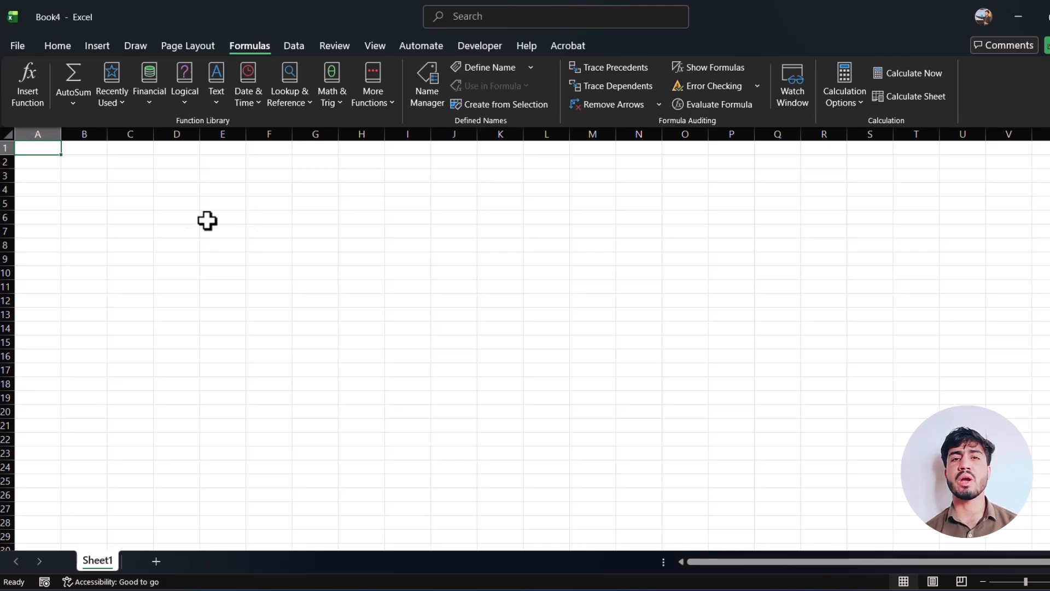
{"action": "left_click", "coordinate": [378, 51]}
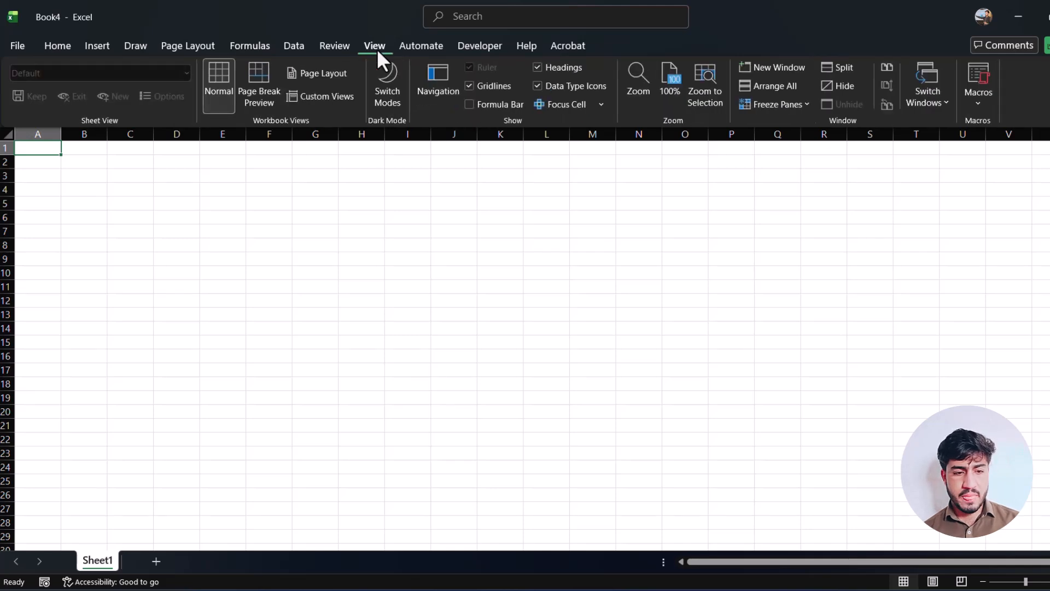
{"action": "left_click", "coordinate": [330, 47]}
{"action": "left_click", "coordinate": [373, 45]}
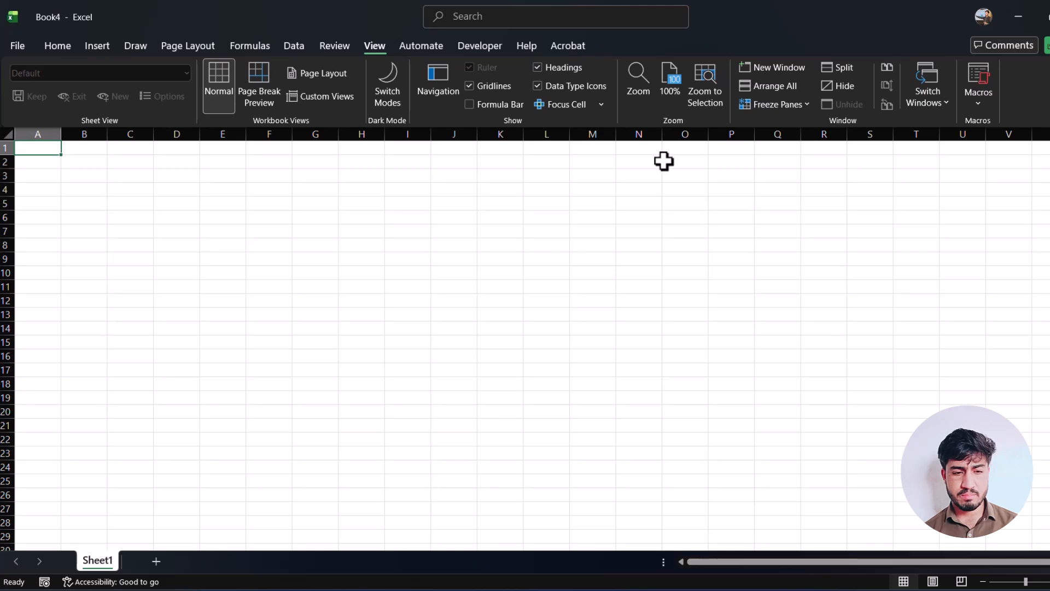
{"action": "left_click", "coordinate": [347, 45]}
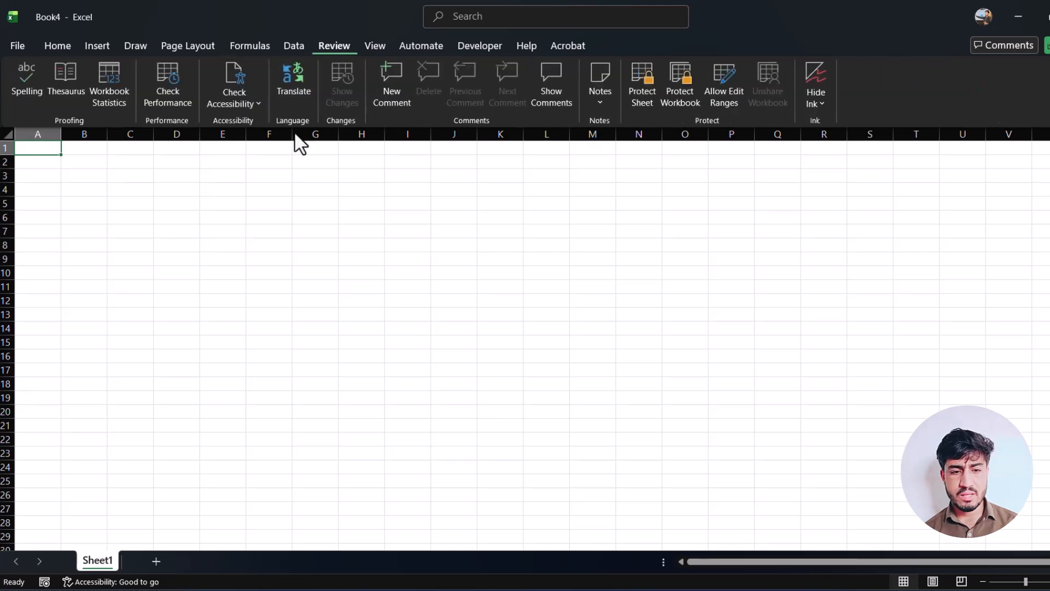
{"action": "left_click", "coordinate": [126, 199]}
{"action": "scroll", "coordinate": [77, 110], "scroll_direction": "up", "scroll_amount": 1}
{"action": "scroll", "coordinate": [77, 109], "scroll_direction": "up", "scroll_amount": 5}
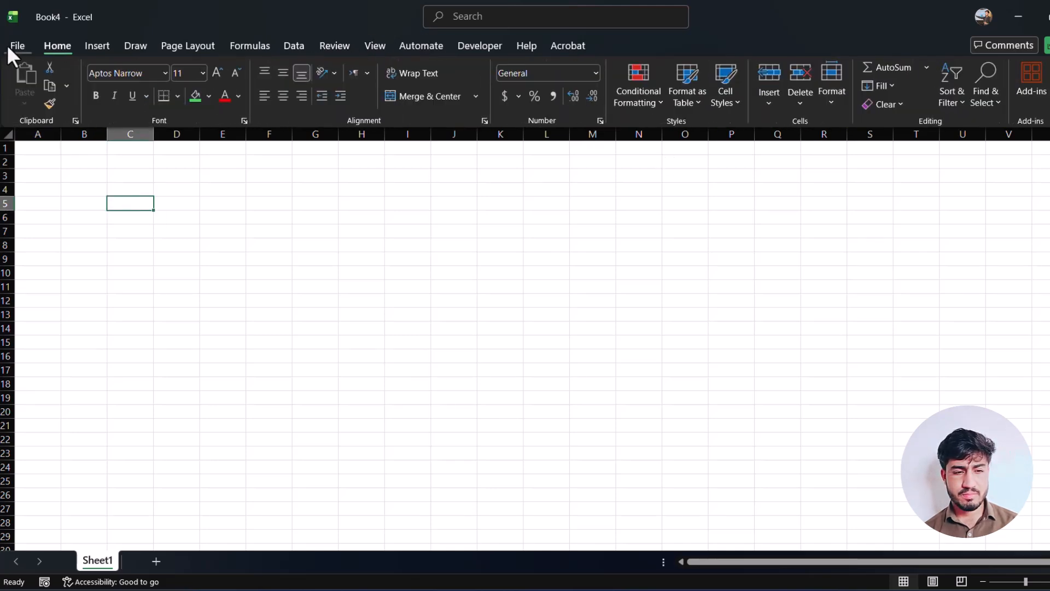
Switch the R1C1 reference style on and back off in the Excel formula options.
{"action": "left_click", "coordinate": [17, 46]}
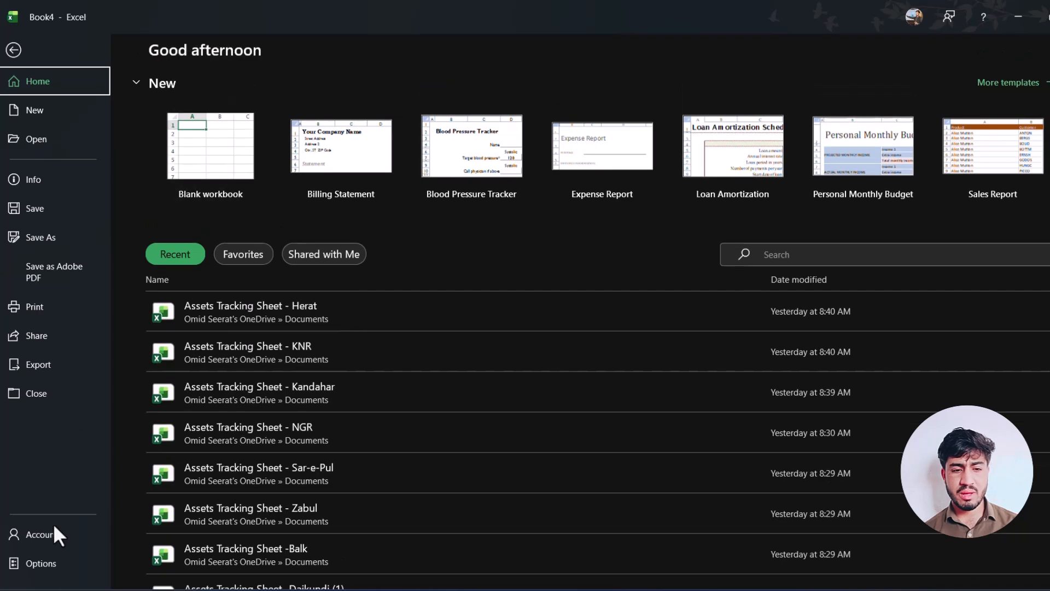
{"action": "left_click", "coordinate": [40, 563]}
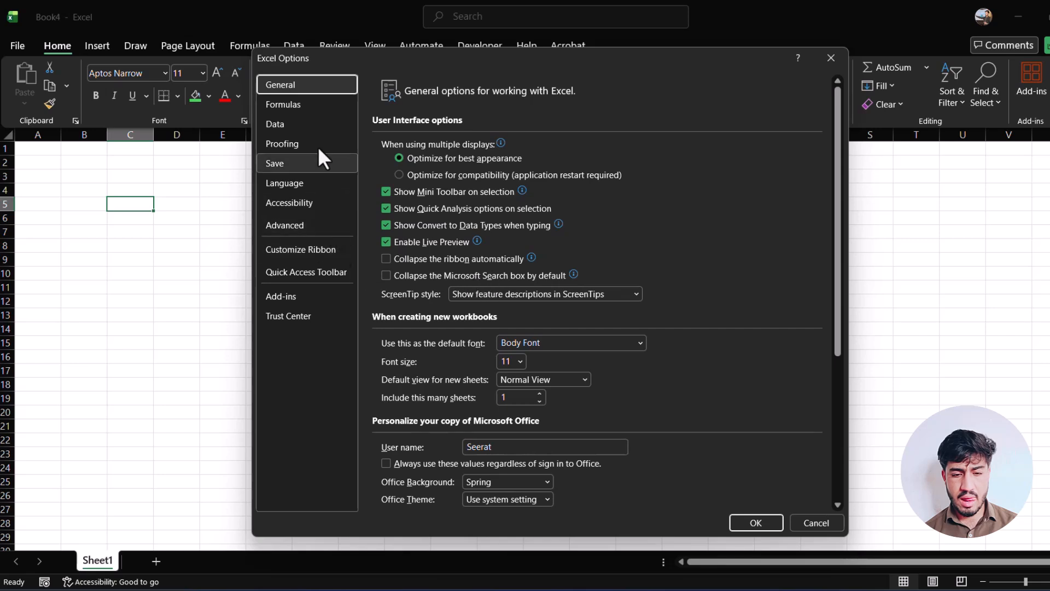
{"action": "left_click", "coordinate": [293, 104]}
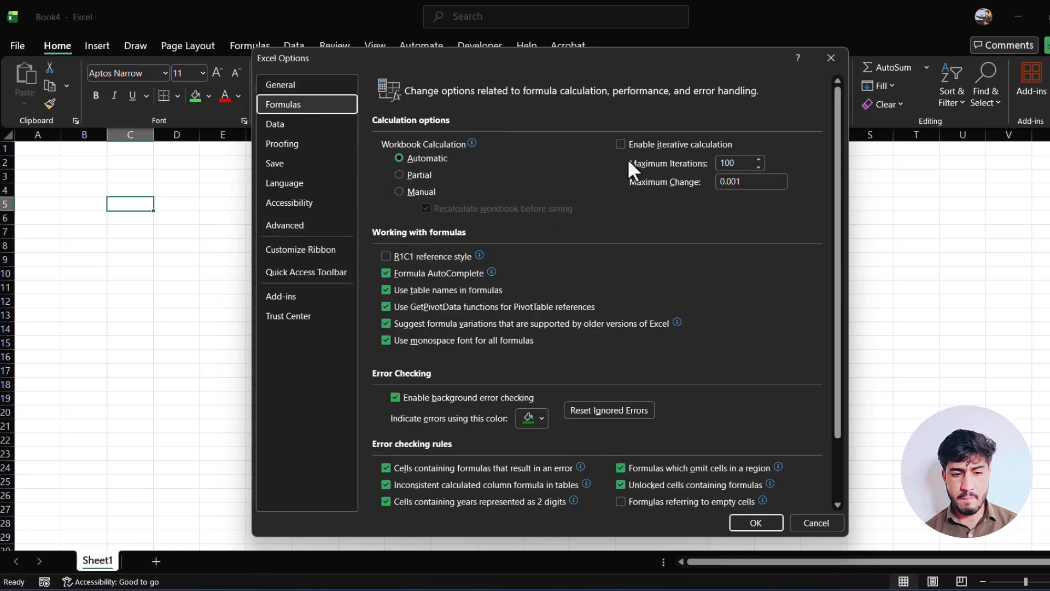
{"action": "left_click", "coordinate": [444, 255]}
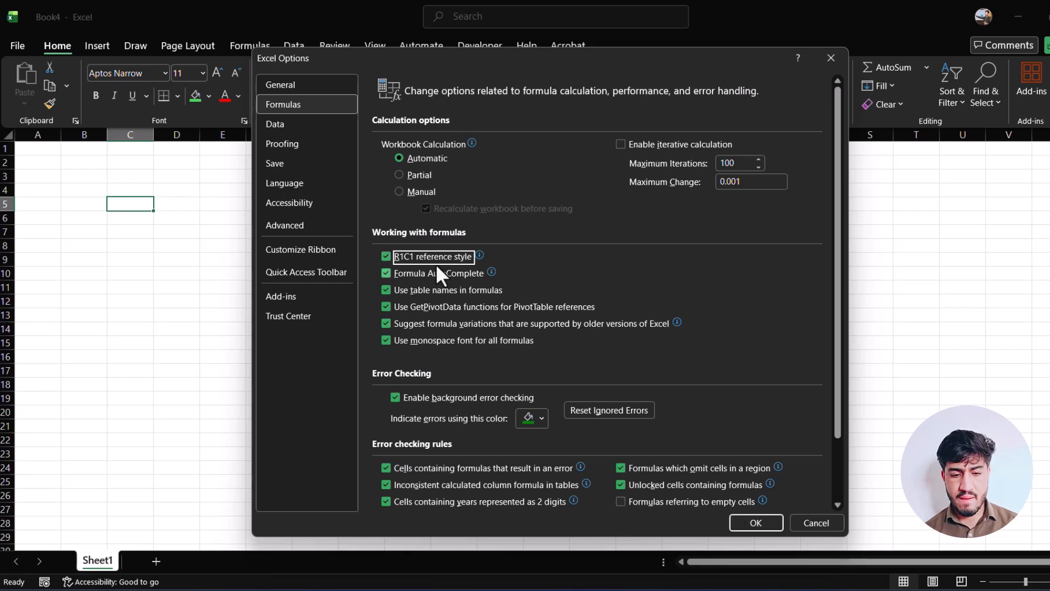
{"action": "left_click", "coordinate": [419, 257]}
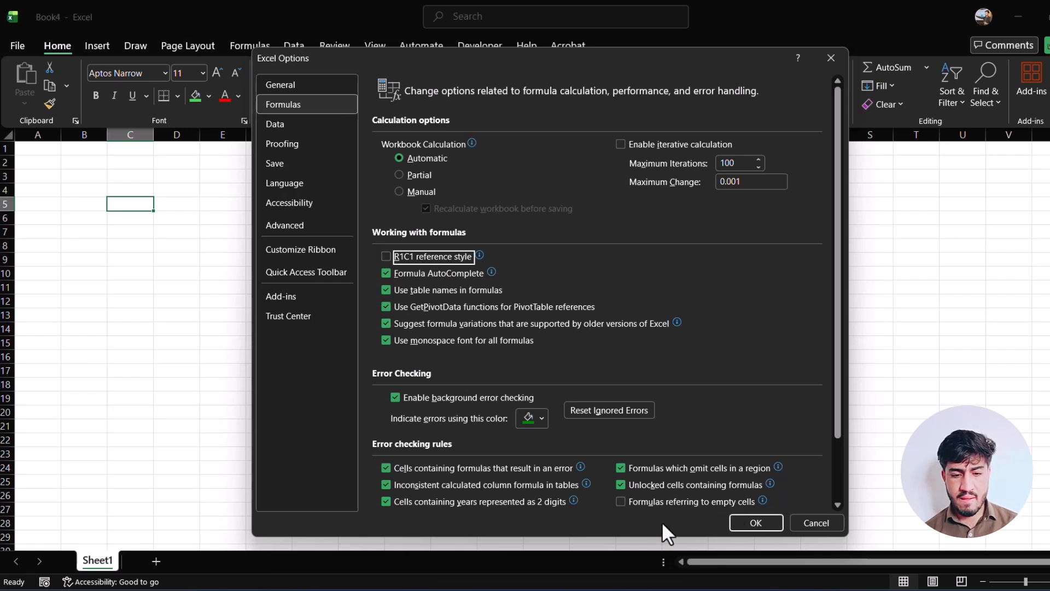
{"action": "left_click", "coordinate": [752, 524]}
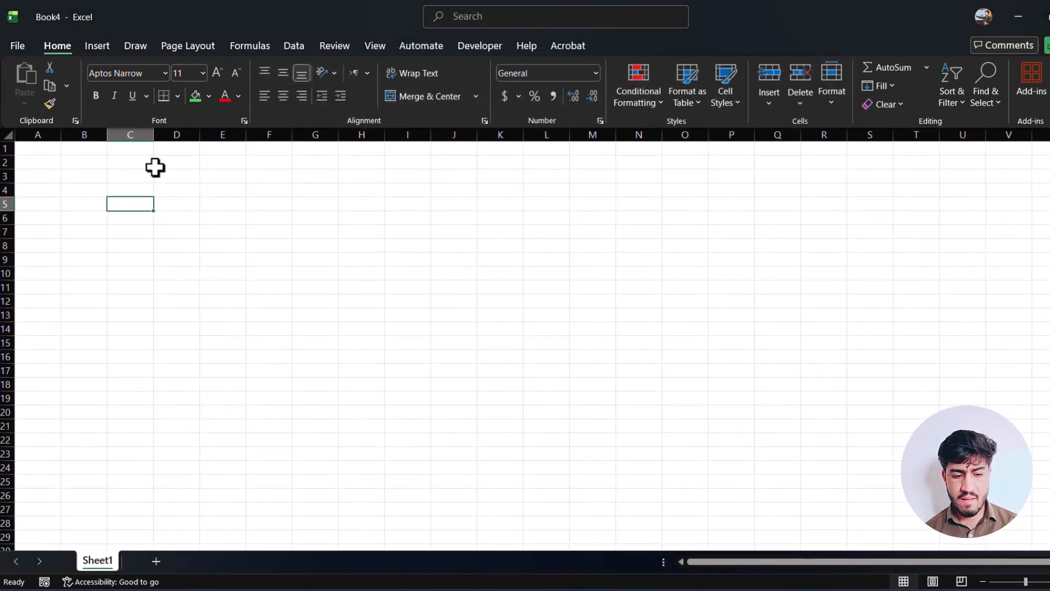
Display the formula bar above the worksheet grid and select cell E4.
{"action": "left_click", "coordinate": [140, 163]}
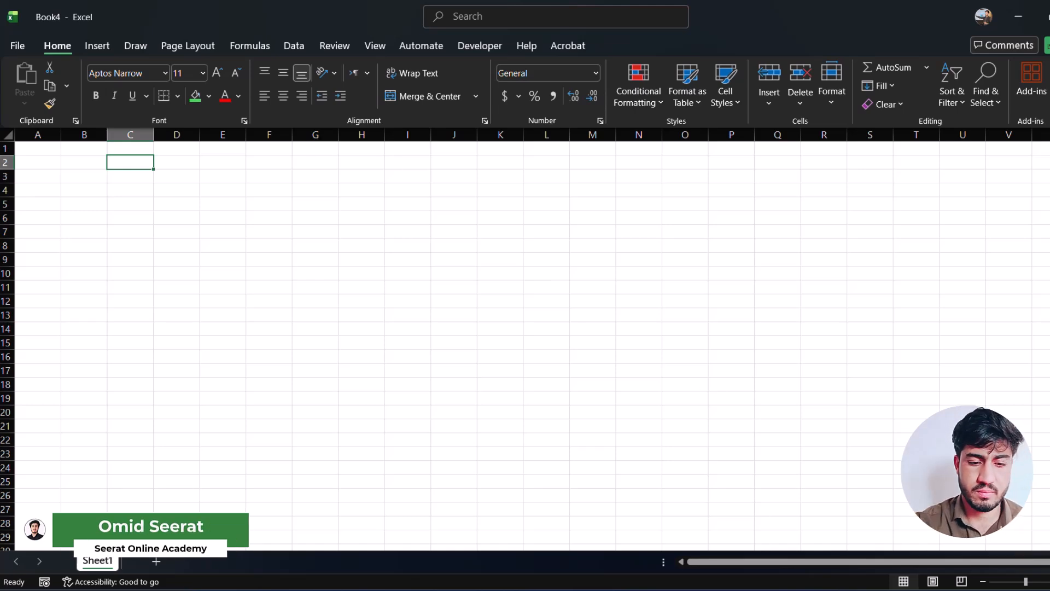
{"action": "left_click", "coordinate": [402, 136]}
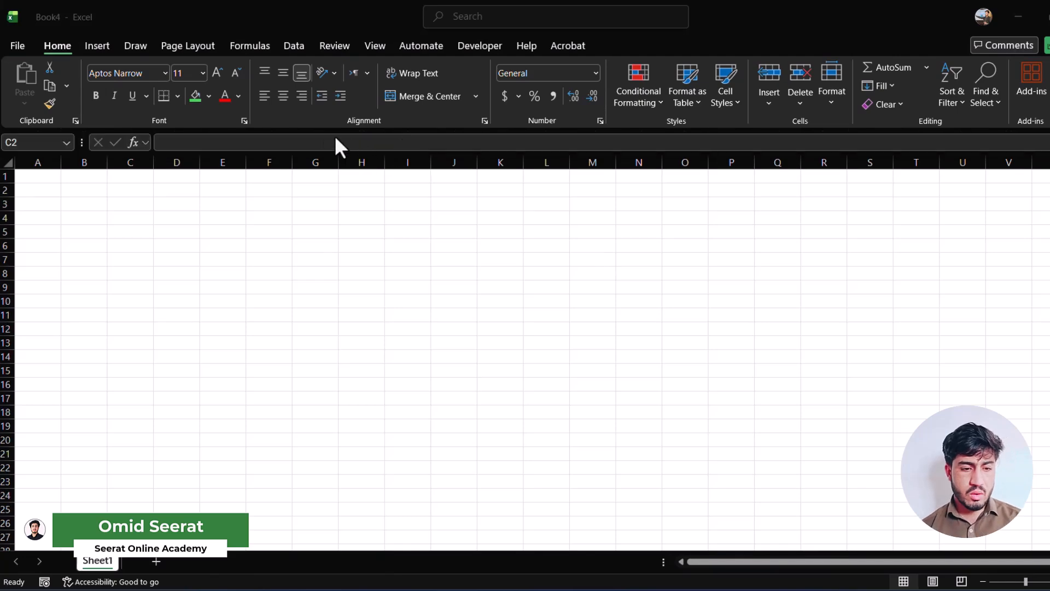
{"action": "left_click", "coordinate": [213, 204]}
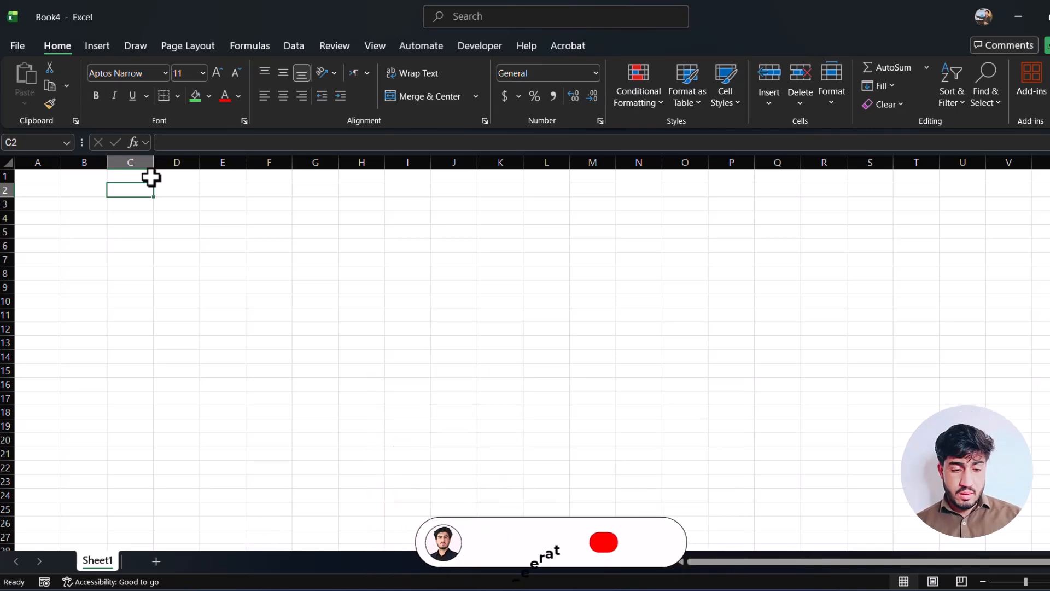
{"action": "left_click", "coordinate": [224, 219]}
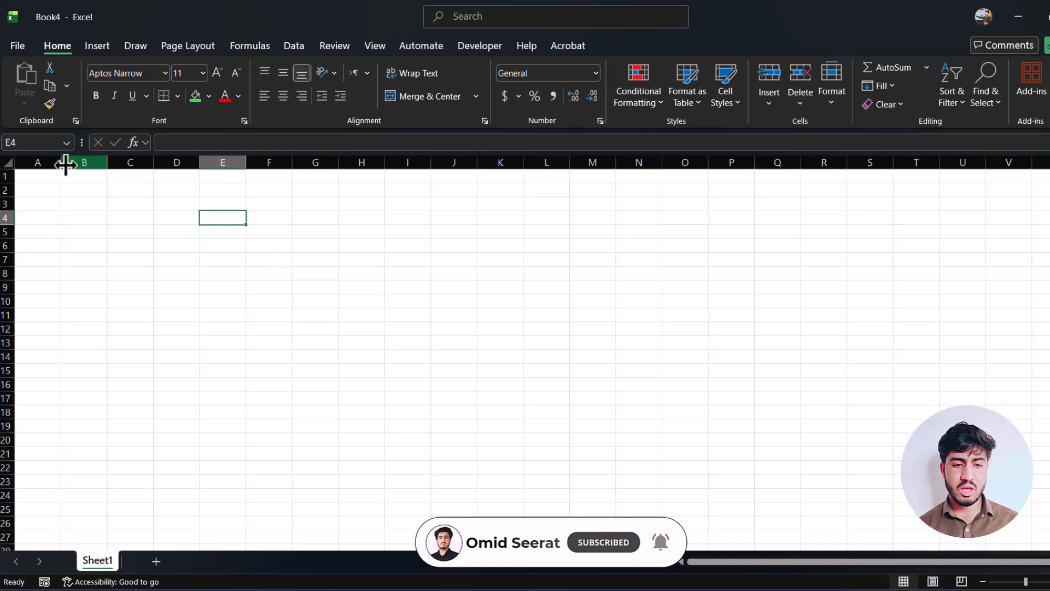
Select columns A through G, column D alone, and cell G6 in turn.
{"action": "left_click_drag", "start_coordinate": [51, 160], "coordinate": [300, 171]}
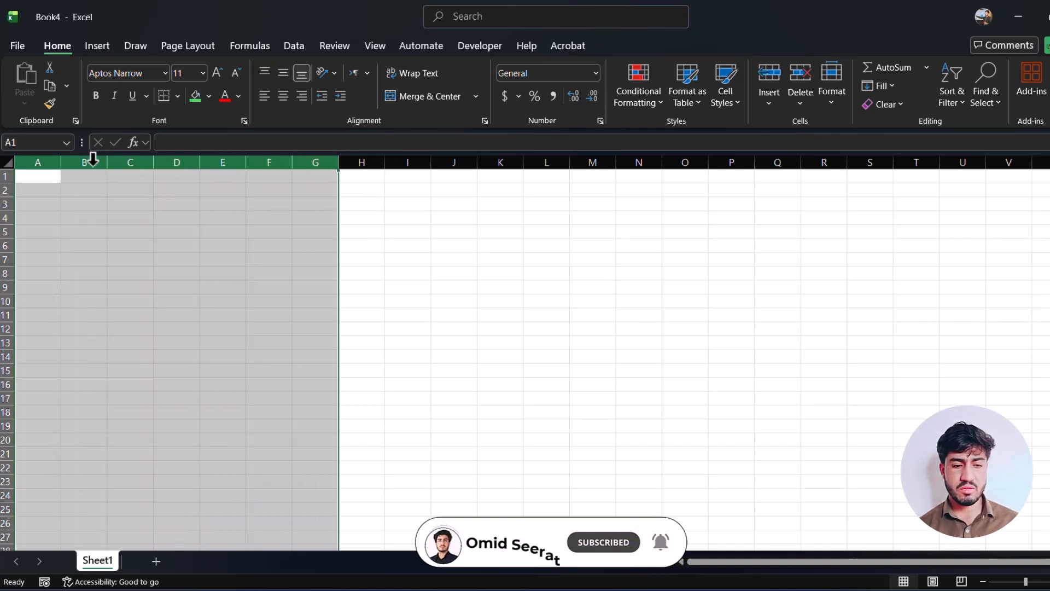
{"action": "left_click", "coordinate": [56, 162]}
{"action": "left_click_drag", "start_coordinate": [61, 163], "coordinate": [197, 164]}
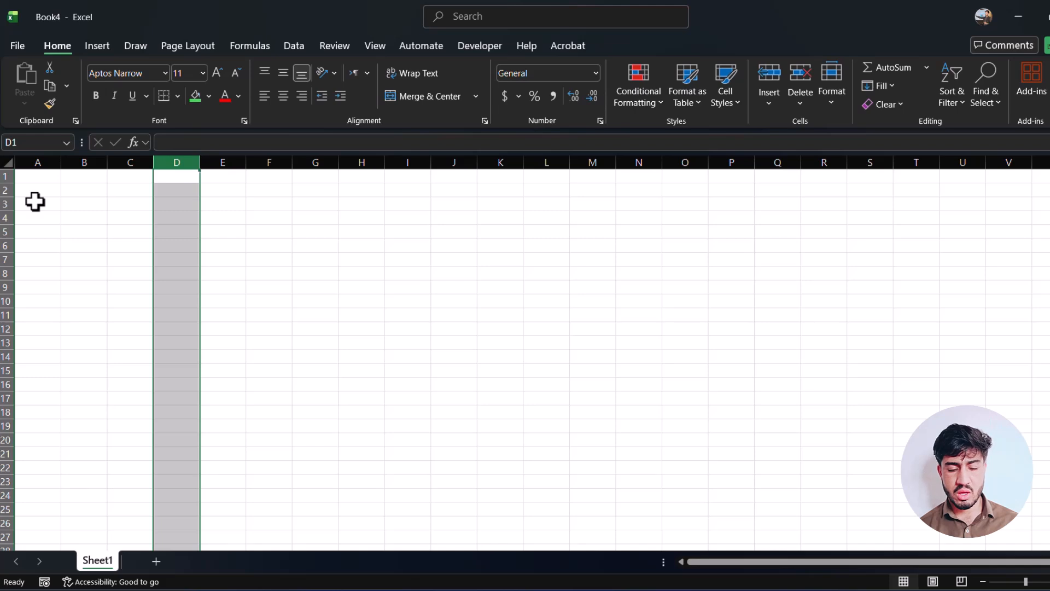
{"action": "left_click", "coordinate": [305, 252]}
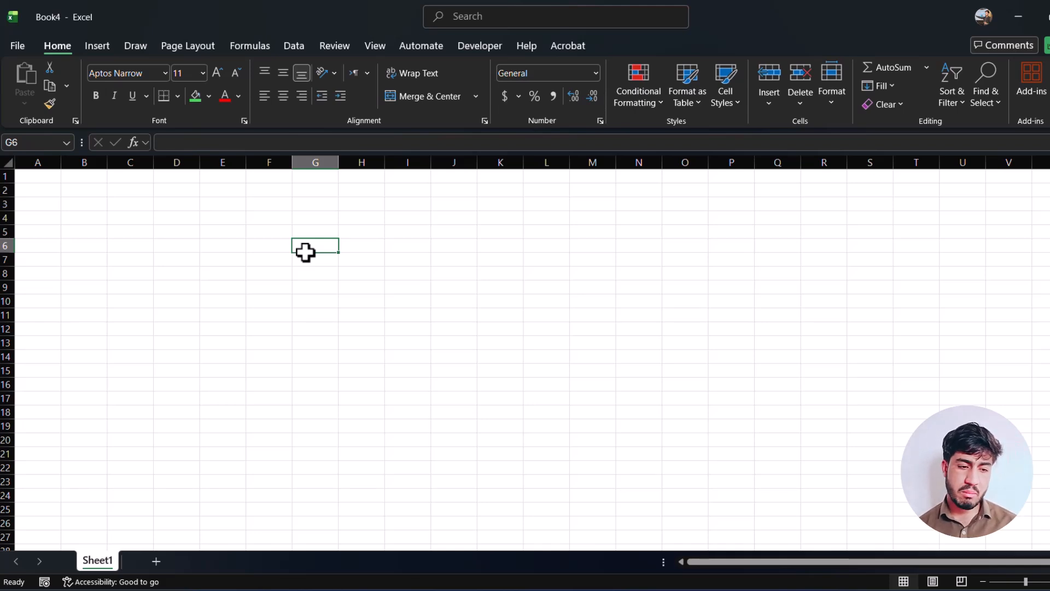
Jump directly to cell Z20 by its reference, look across the neighbouring columns, and return to cell B6.
{"action": "left_click", "coordinate": [2, 147]}
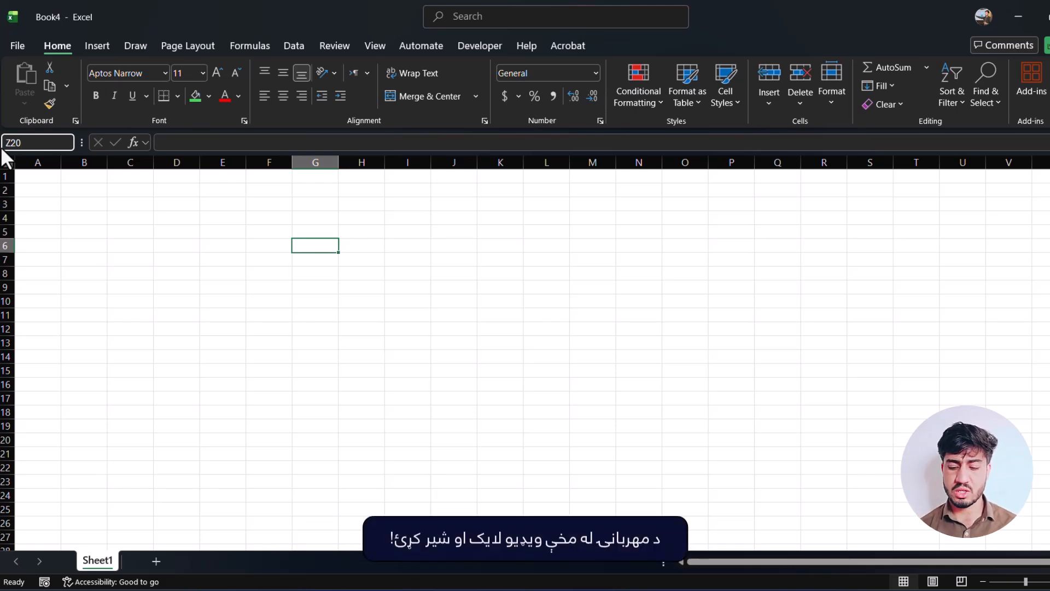
{"action": "key", "text": "Return"}
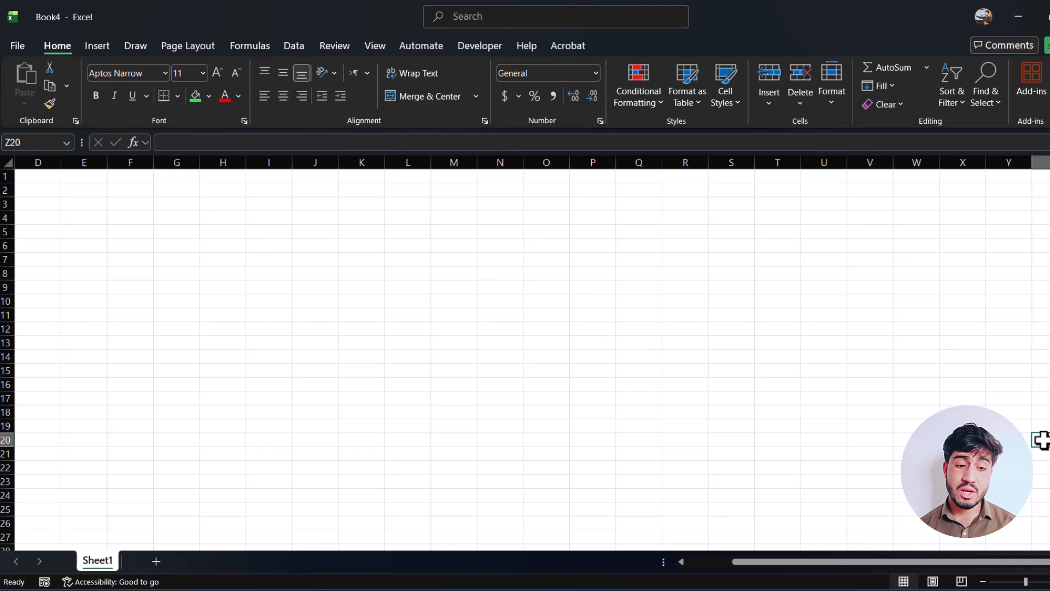
{"action": "scroll", "coordinate": [1039, 441], "scroll_direction": "right", "scroll_amount": 10}
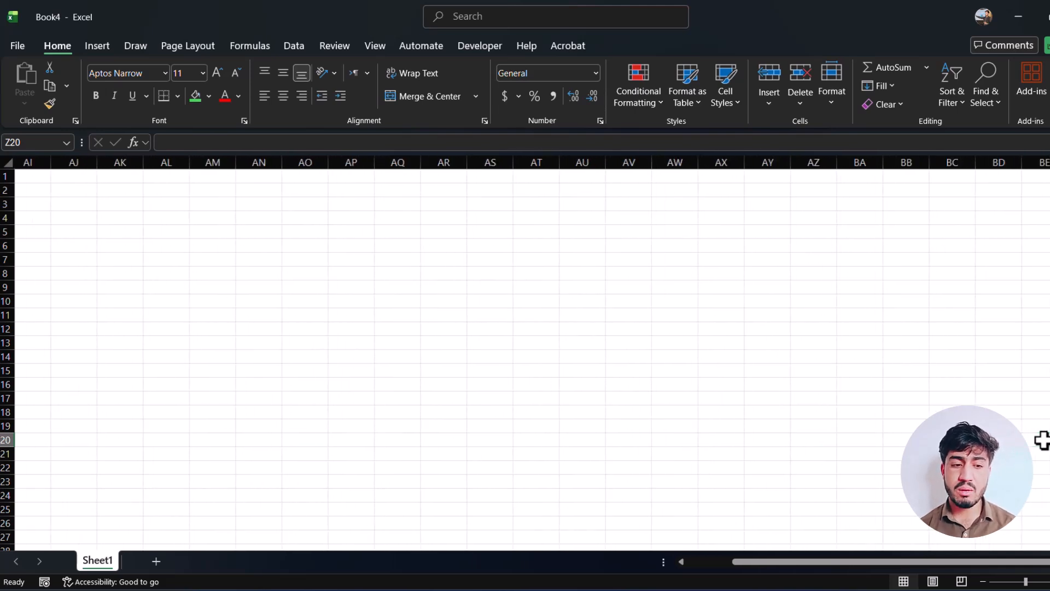
{"action": "scroll", "coordinate": [1039, 440], "scroll_direction": "left", "scroll_amount": 10}
{"action": "left_click", "coordinate": [80, 244]}
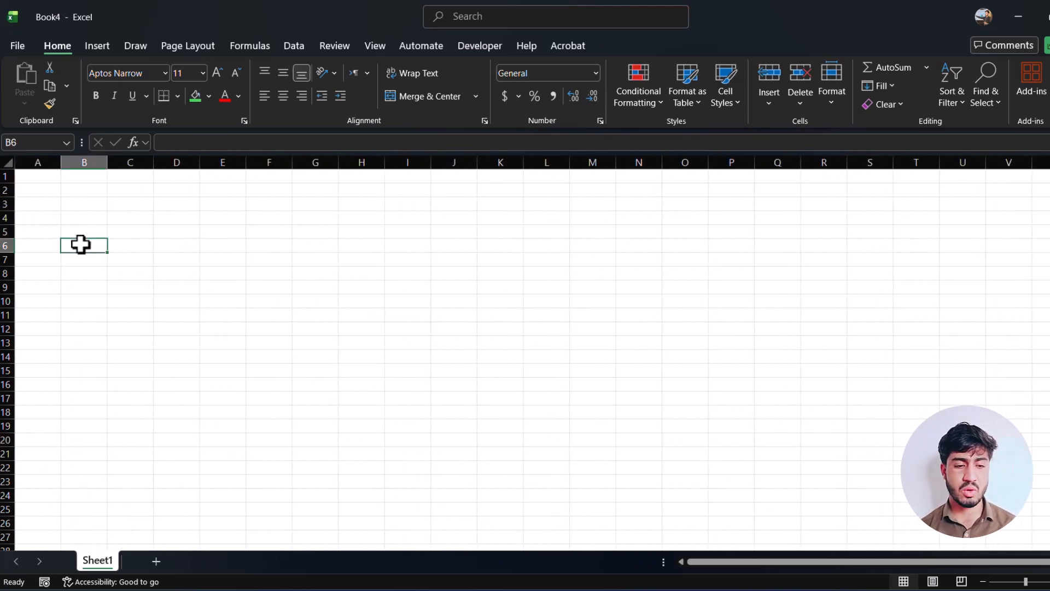
Fill every cell of the range L184:R192 with the text "sdfs" in one entry.
{"action": "left_click_drag", "start_coordinate": [26, 175], "coordinate": [359, 376]}
{"action": "scroll", "coordinate": [359, 375], "scroll_direction": "down", "scroll_amount": 20}
{"action": "scroll", "coordinate": [359, 376], "scroll_direction": "right", "scroll_amount": 3}
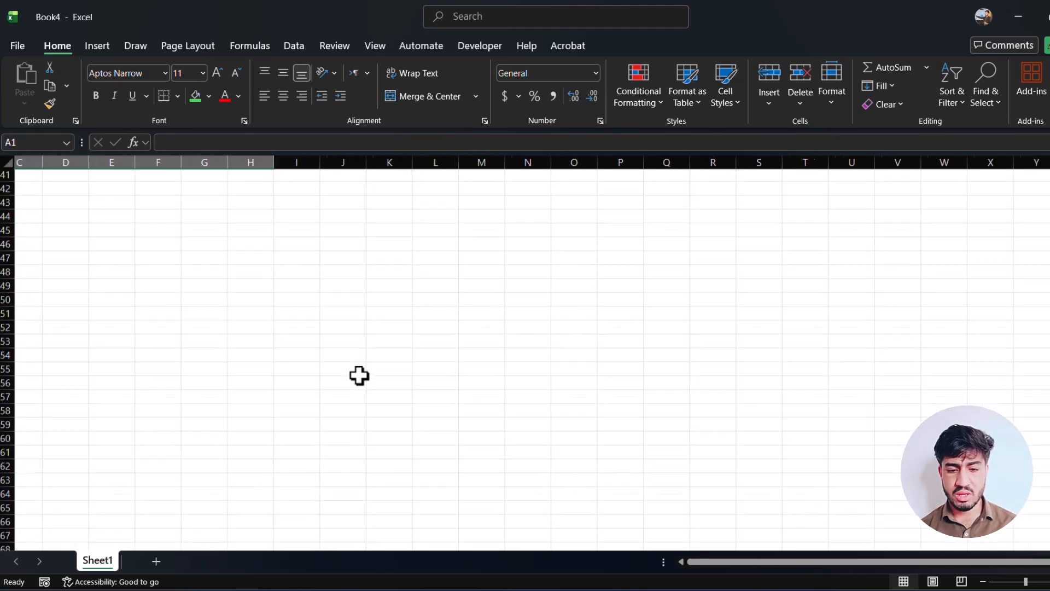
{"action": "left_click_drag", "start_coordinate": [514, 314], "coordinate": [753, 453]}
{"action": "left_click", "coordinate": [684, 348]}
{"action": "left_click_drag", "start_coordinate": [429, 308], "coordinate": [712, 421]}
{"action": "type", "text": "sdfs"}
{"action": "key", "text": "ctrl+Return"}
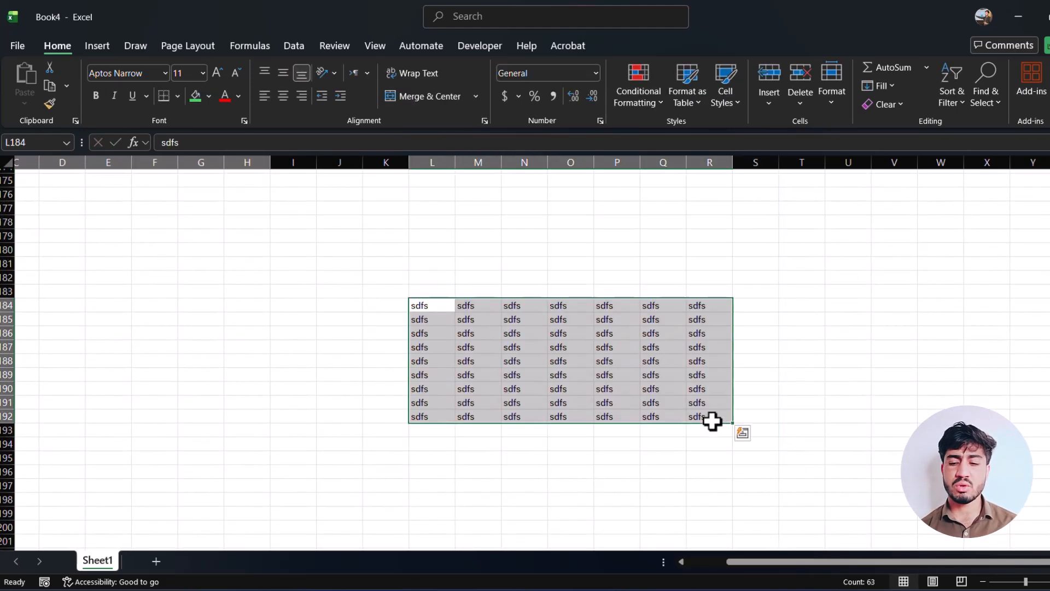
Return to cell A1 at the start of the worksheet.
{"action": "scroll", "coordinate": [712, 422], "scroll_direction": "down", "scroll_amount": 1}
{"action": "scroll", "coordinate": [712, 421], "scroll_direction": "up", "scroll_amount": 20}
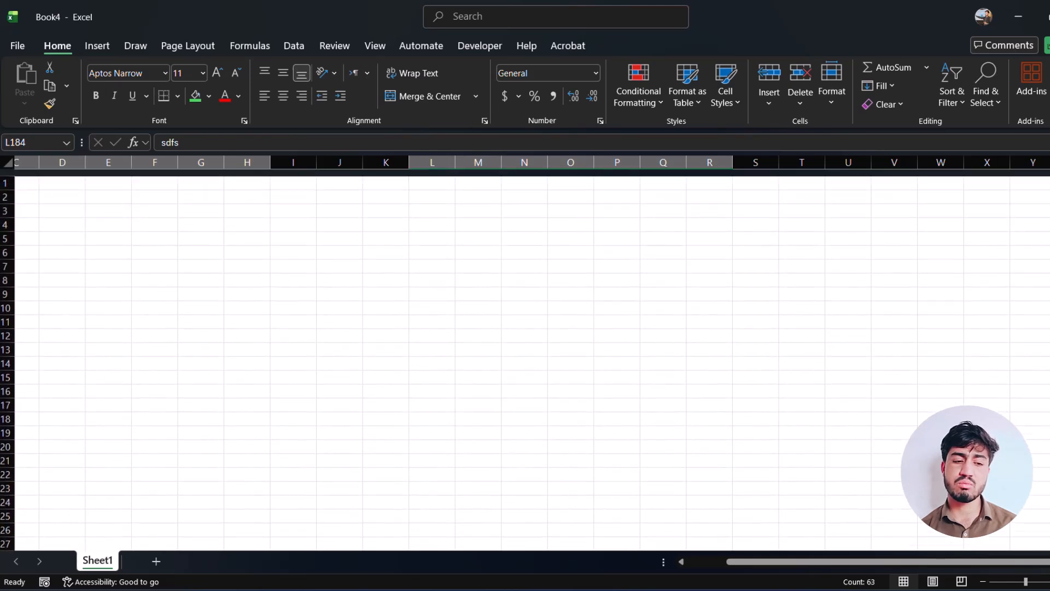
{"action": "left_click", "coordinate": [107, 192]}
{"action": "key", "text": "ctrl+Home"}
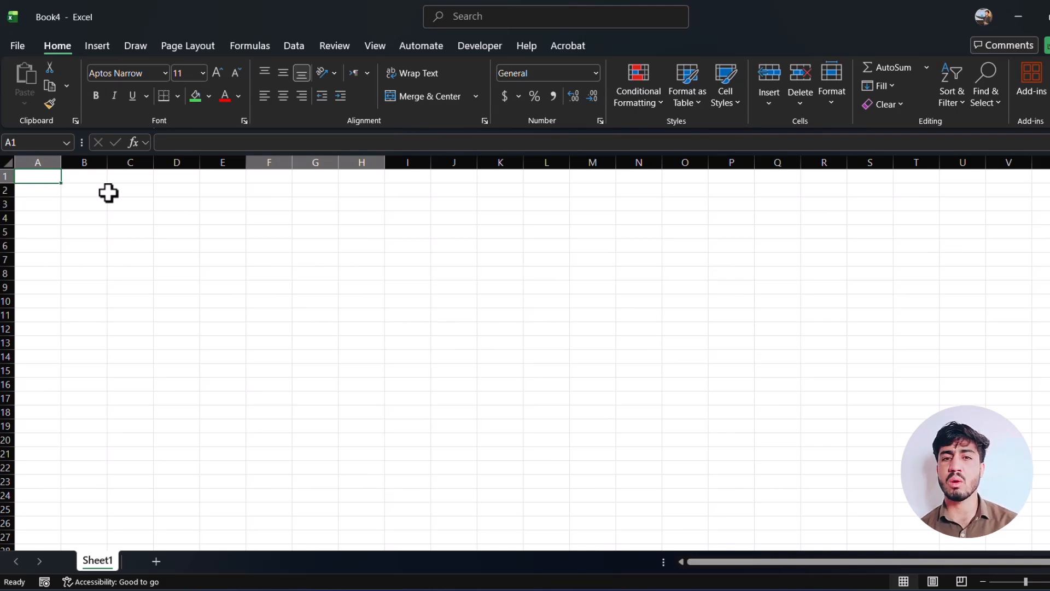
Define the workbook-scoped name CIT for the filled range L184:R192.
{"action": "scroll", "coordinate": [567, 189], "scroll_direction": "down", "scroll_amount": 20}
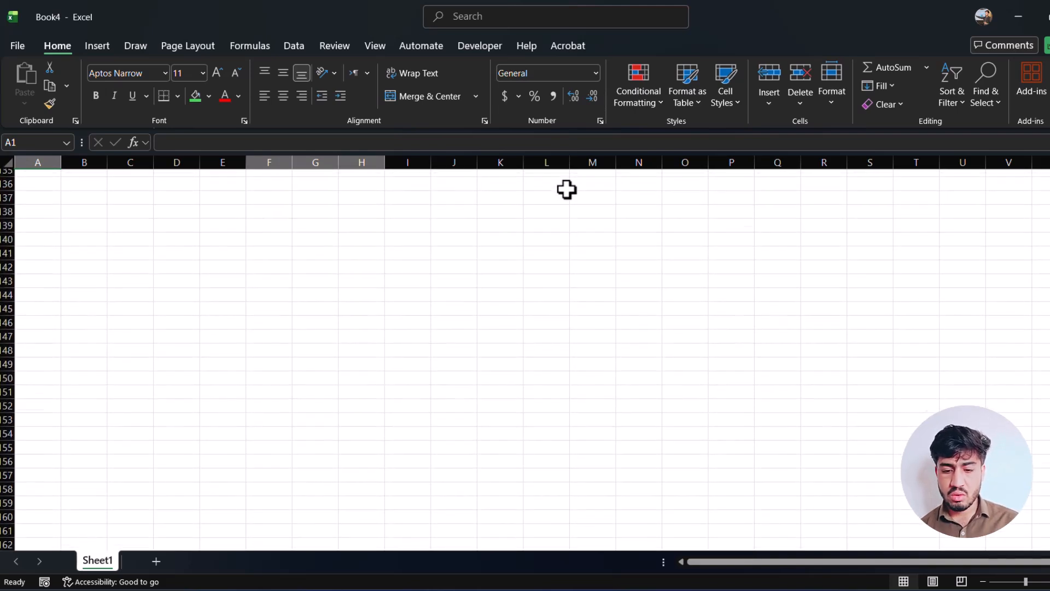
{"action": "scroll", "coordinate": [567, 190], "scroll_direction": "down", "scroll_amount": 10}
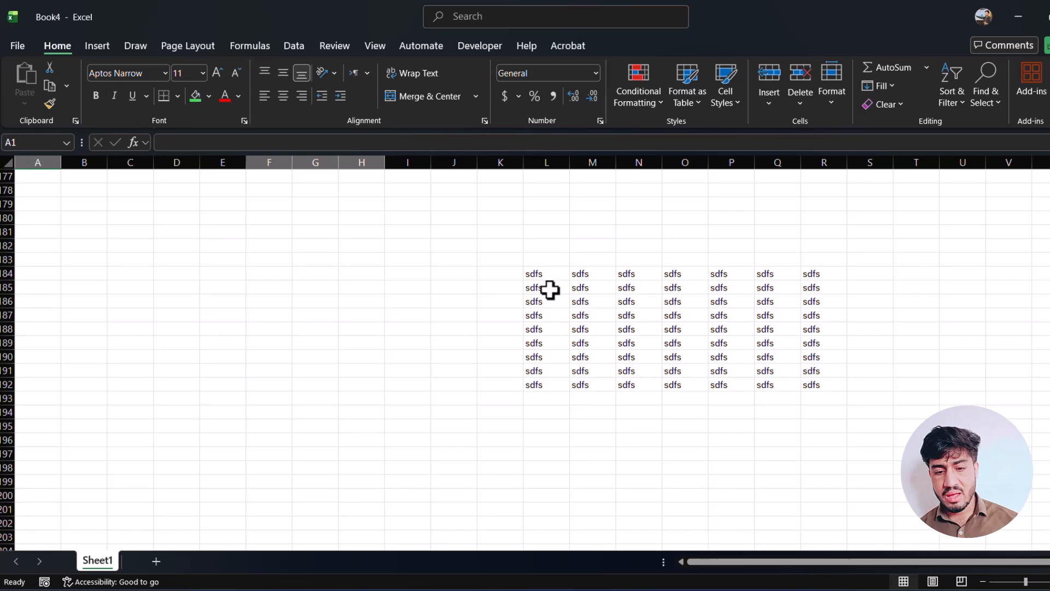
{"action": "left_click_drag", "start_coordinate": [542, 274], "coordinate": [810, 383]}
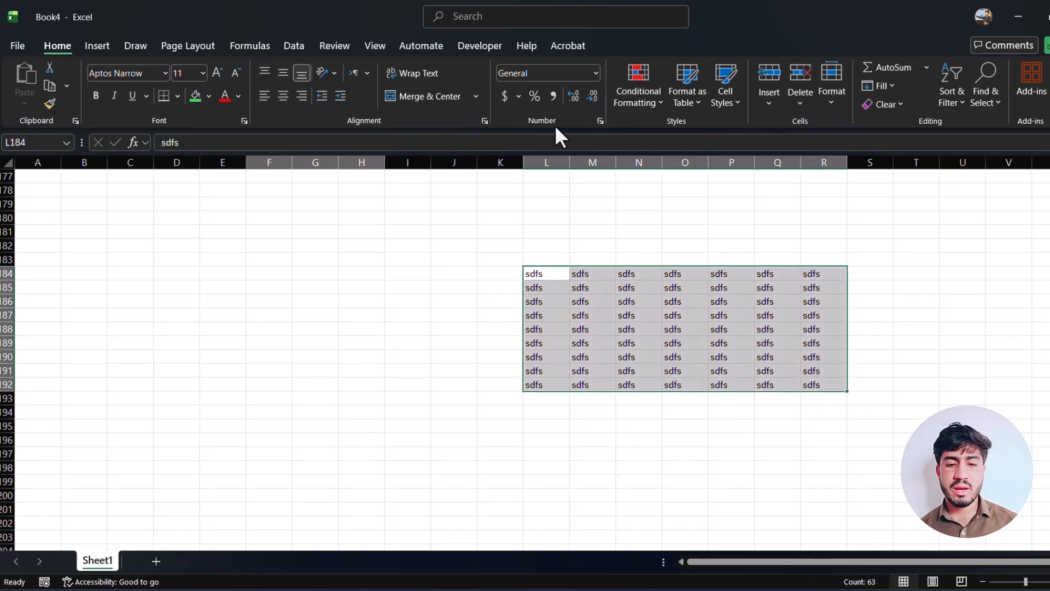
{"action": "left_click", "coordinate": [248, 48]}
{"action": "left_click", "coordinate": [493, 67]}
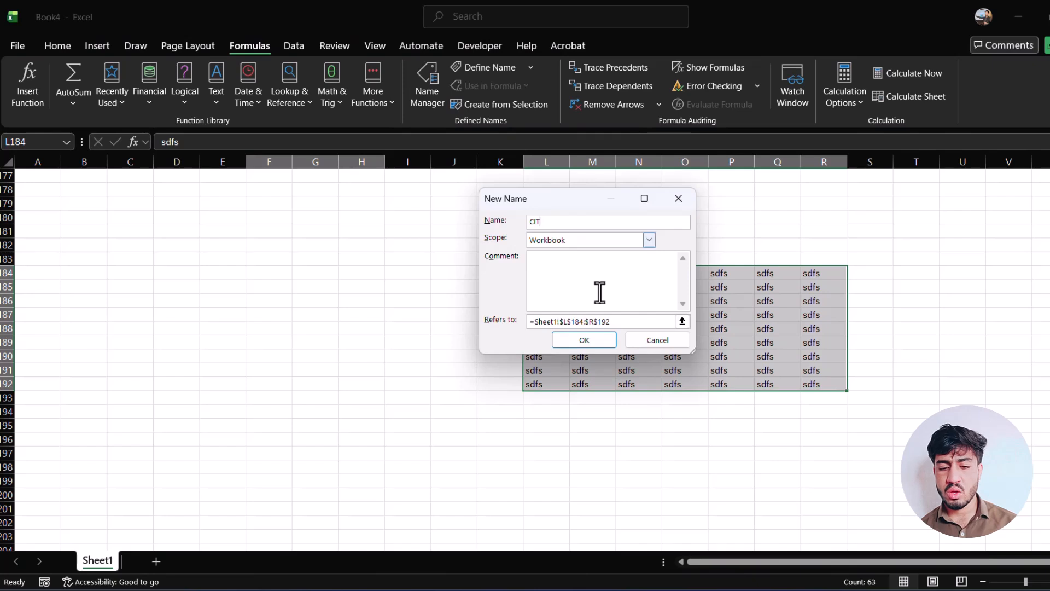
{"action": "left_click", "coordinate": [599, 340]}
Select cell D5 at the start of the sheet and jump from there to the named range CIT.
{"action": "scroll", "coordinate": [602, 347], "scroll_direction": "down", "scroll_amount": 10}
{"action": "scroll", "coordinate": [599, 351], "scroll_direction": "up", "scroll_amount": 15}
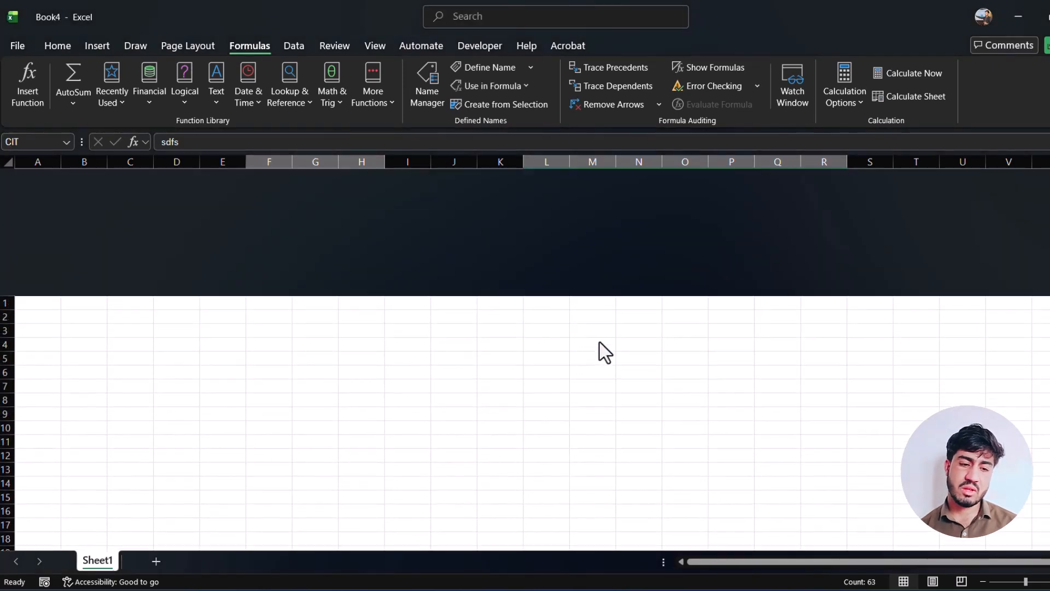
{"action": "left_click", "coordinate": [190, 229]}
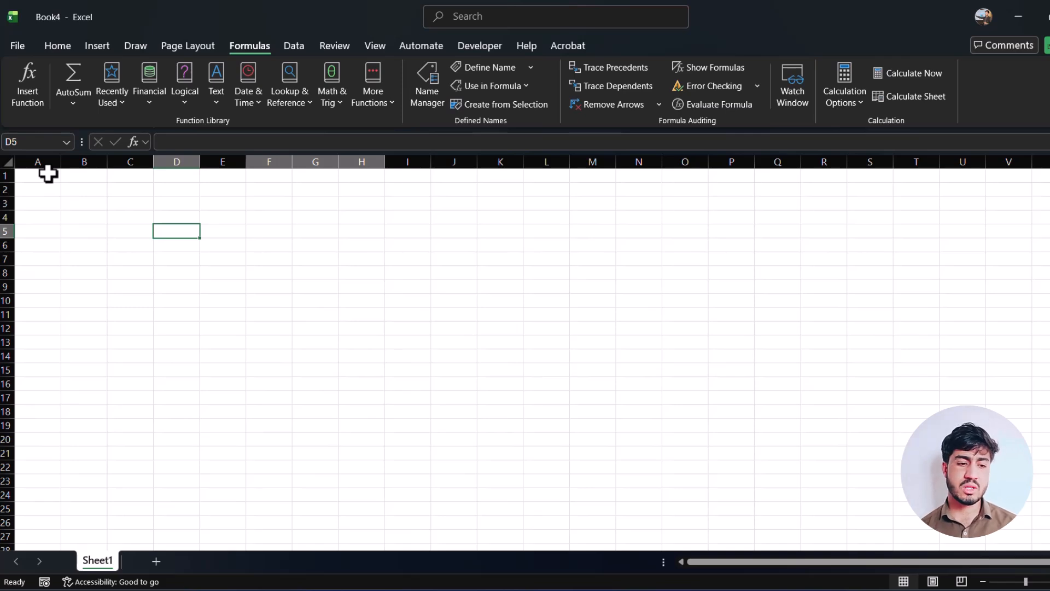
{"action": "left_click", "coordinate": [31, 145]}
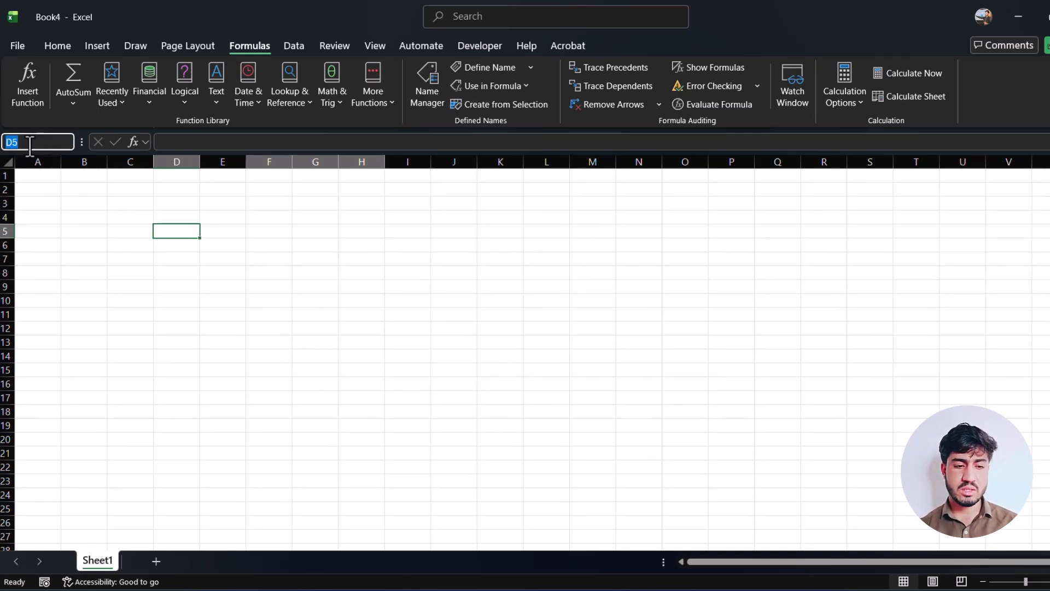
{"action": "type", "text": "ci"}
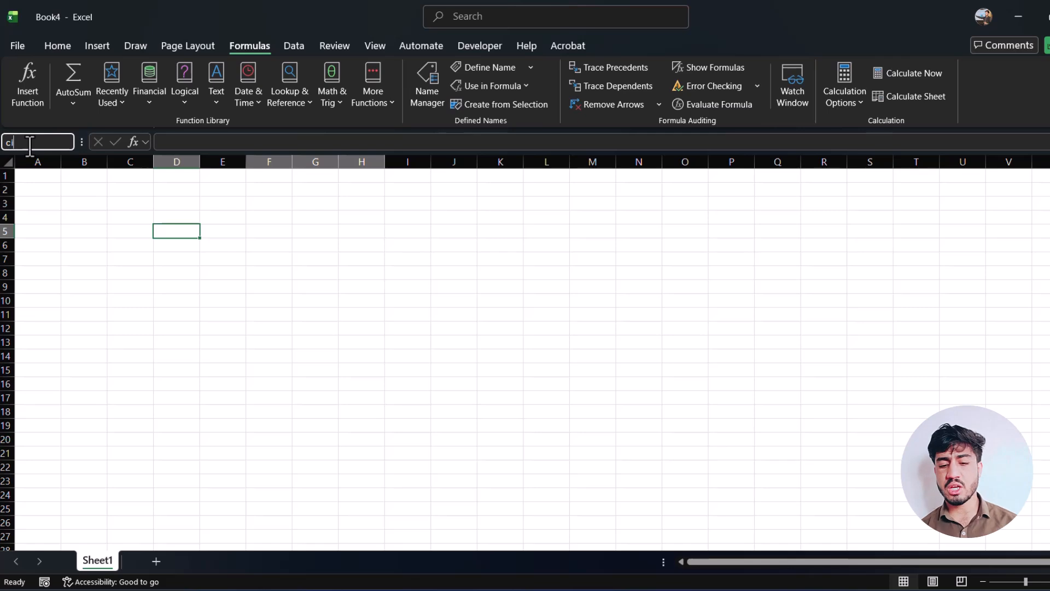
{"action": "type", "text": "t"}
{"action": "key", "text": "Return"}
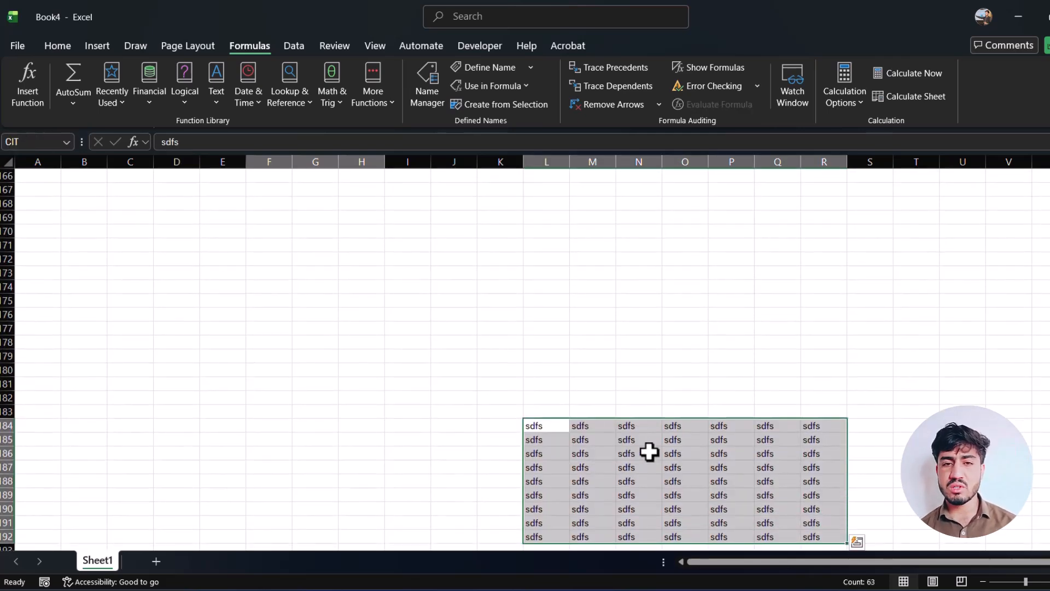
Rename the defined name CIT as DIT in the Name Manager.
{"action": "scroll", "coordinate": [649, 452], "scroll_direction": "up", "scroll_amount": 20}
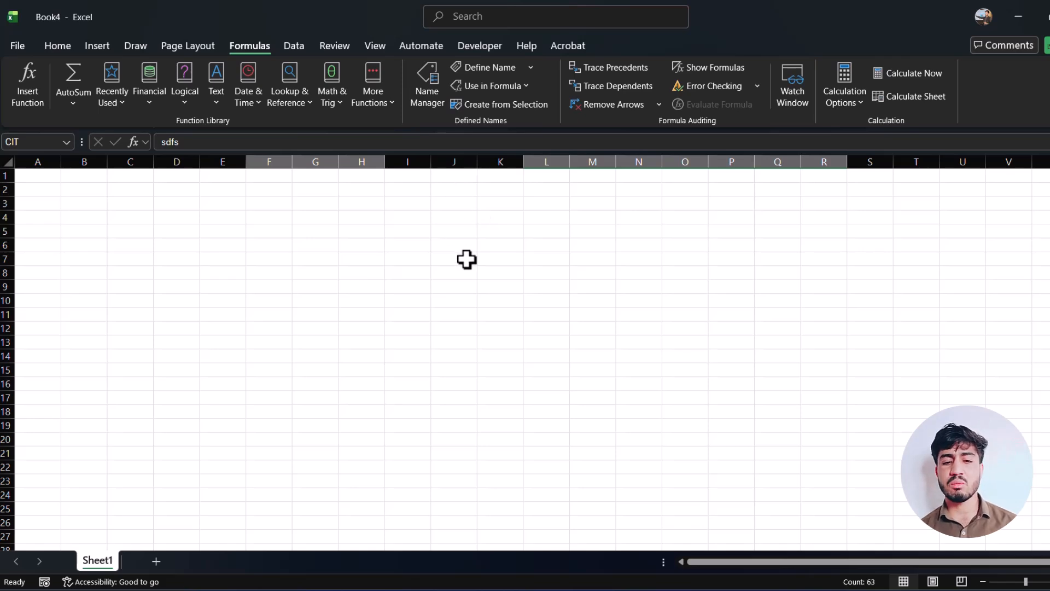
{"action": "left_click", "coordinate": [426, 93]}
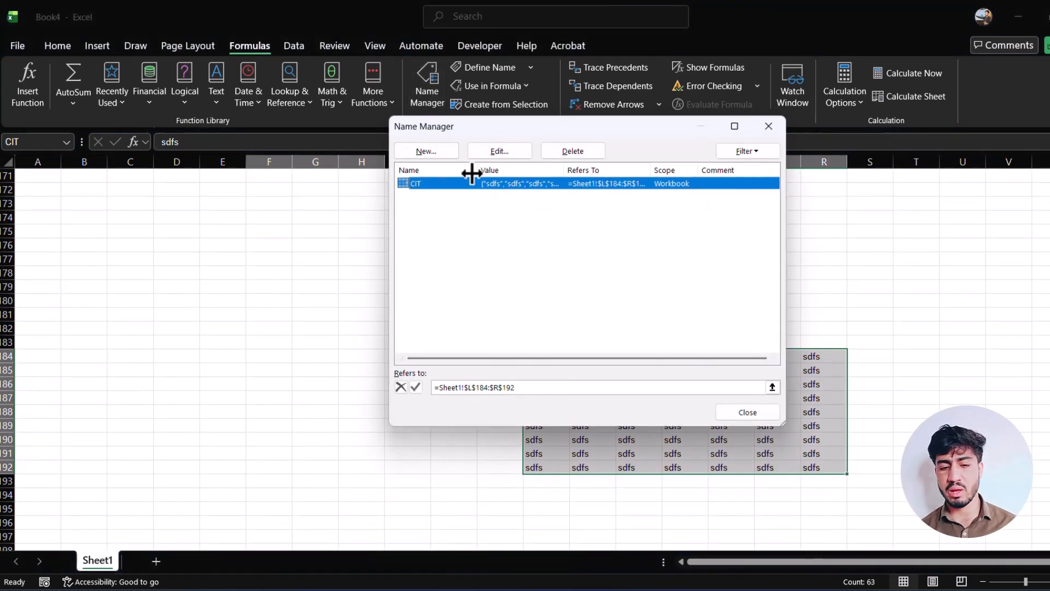
{"action": "left_click", "coordinate": [413, 214]}
{"action": "left_click", "coordinate": [431, 186]}
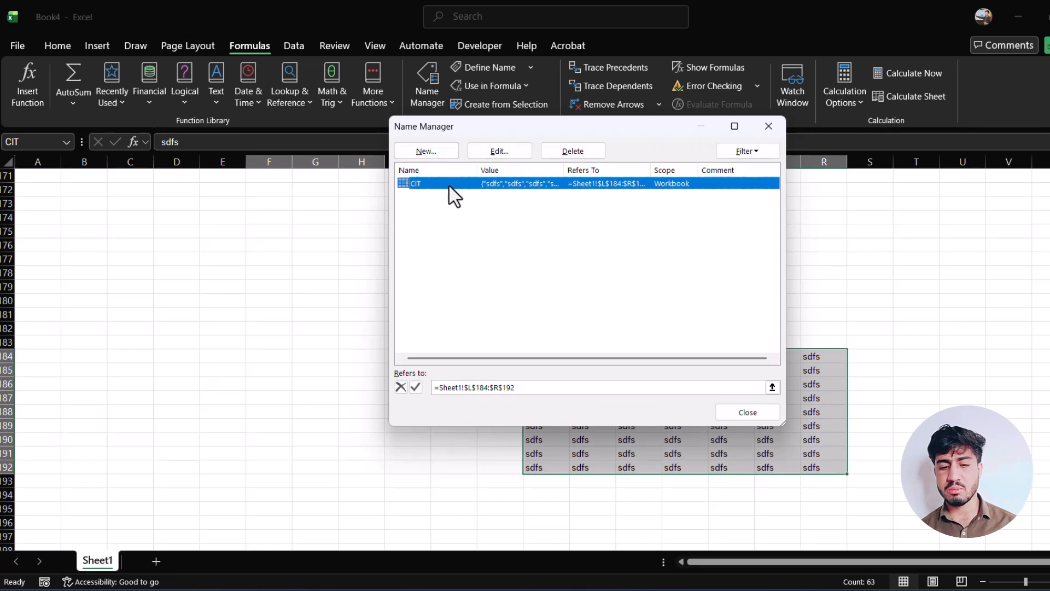
{"action": "left_click", "coordinate": [513, 151]}
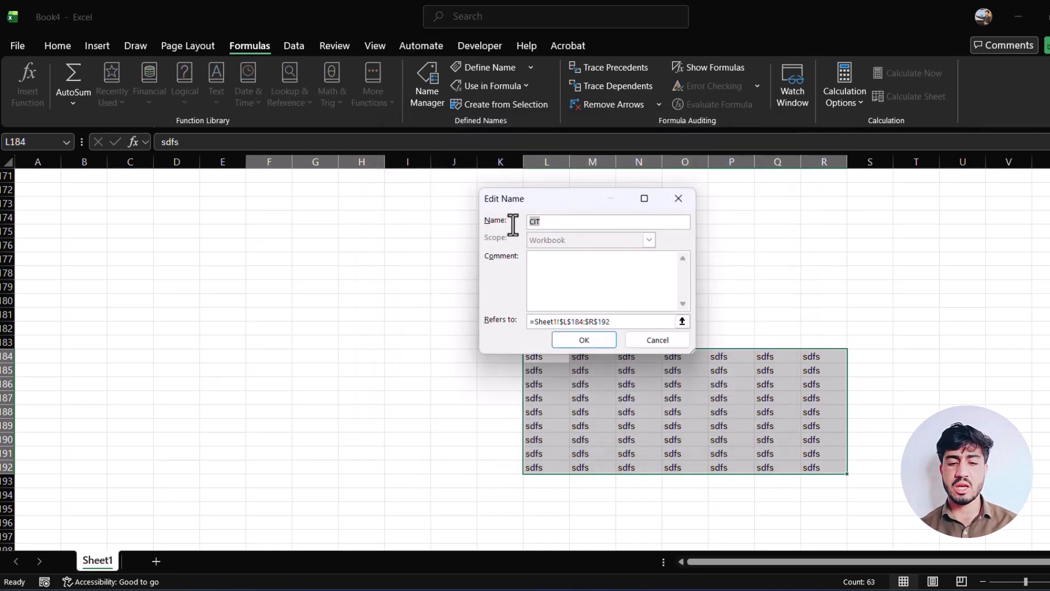
{"action": "type", "text": "DIT"}
{"action": "key", "text": "Return"}
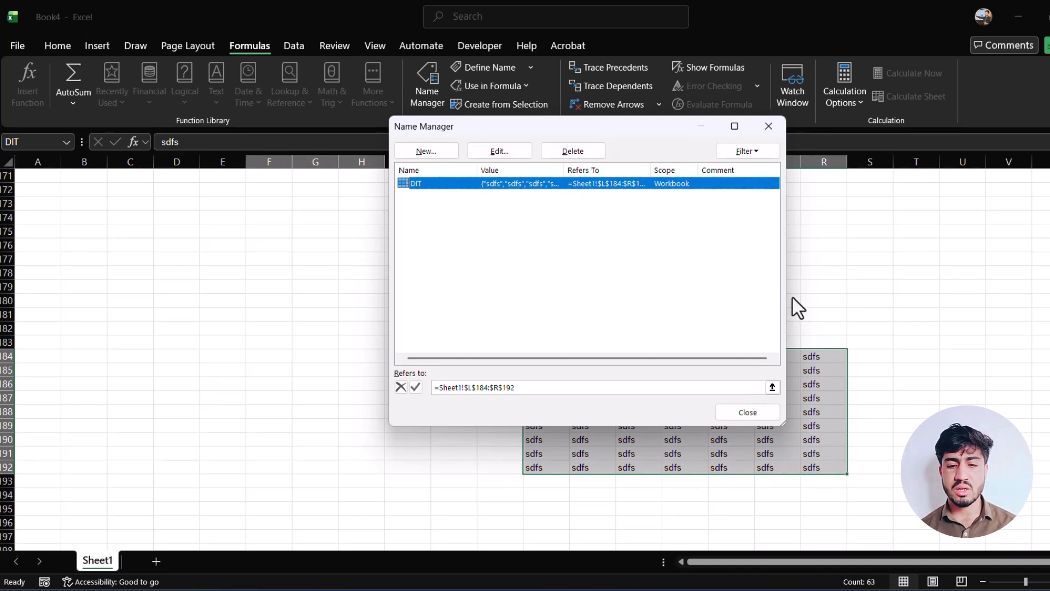
Delete the defined name DIT, close the Name Manager and deselect the range by selecting cell H179.
{"action": "left_click", "coordinate": [584, 152]}
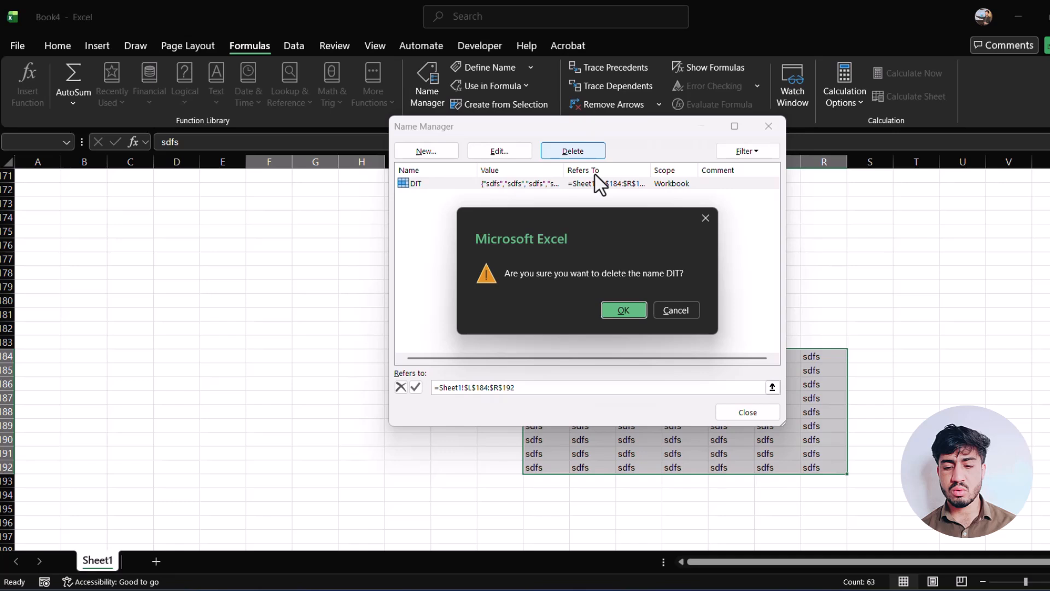
{"action": "left_click", "coordinate": [625, 310]}
{"action": "left_click", "coordinate": [749, 412]}
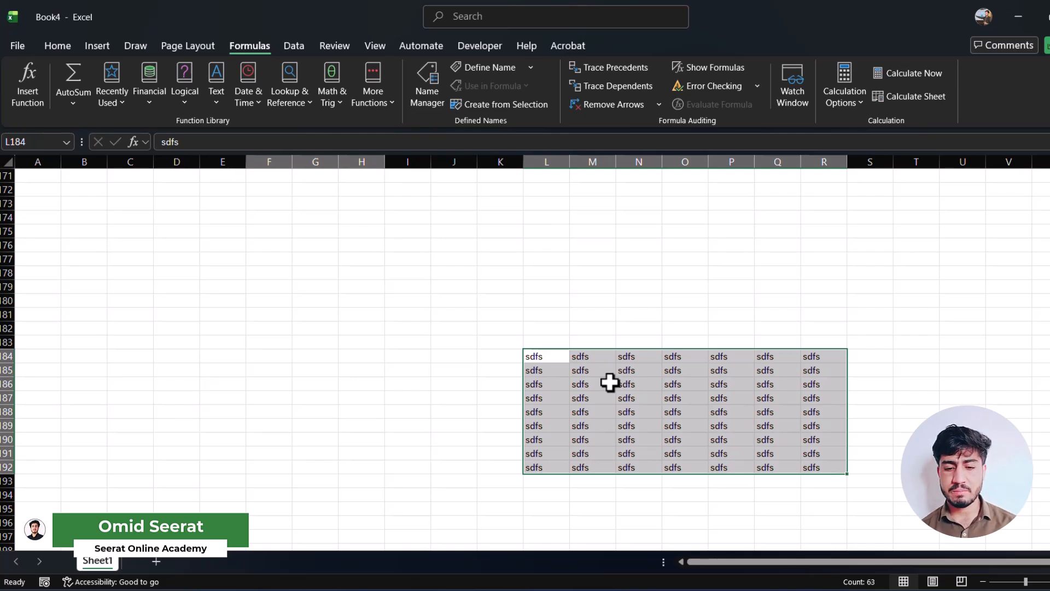
{"action": "left_click", "coordinate": [360, 285]}
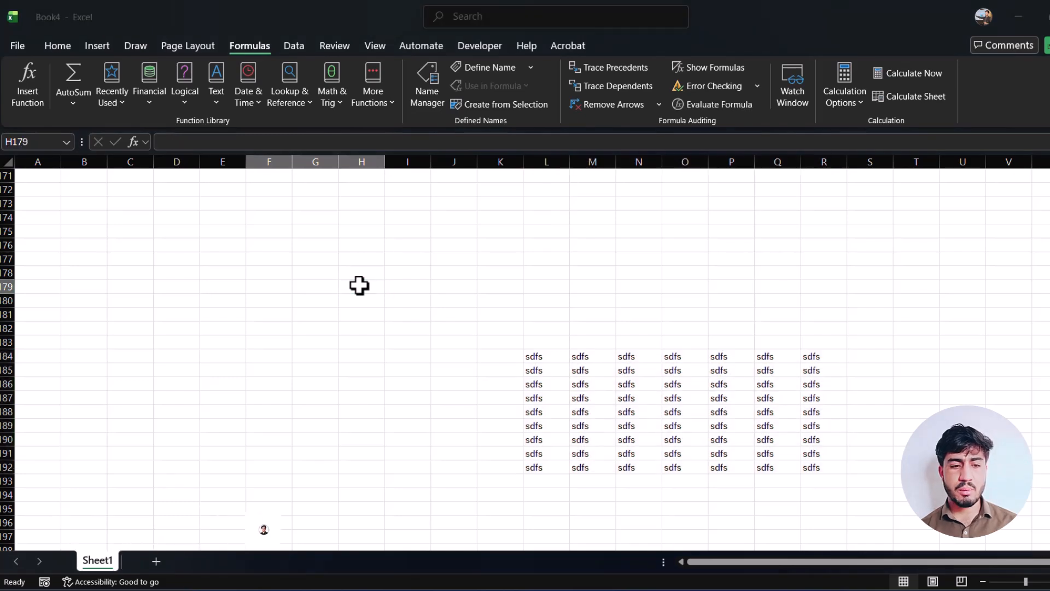
Create a new blank workbook and select cell A1 with the formula tools on display.
{"action": "key", "text": "ctrl+n"}
{"action": "left_click", "coordinate": [250, 46]}
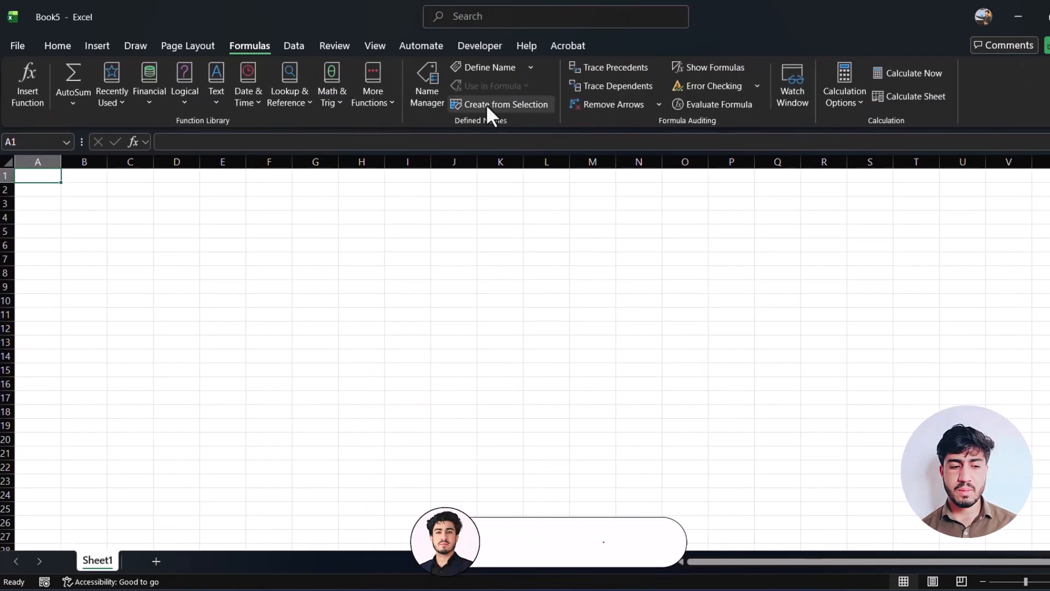
{"action": "left_click", "coordinate": [176, 300]}
{"action": "left_click", "coordinate": [42, 176]}
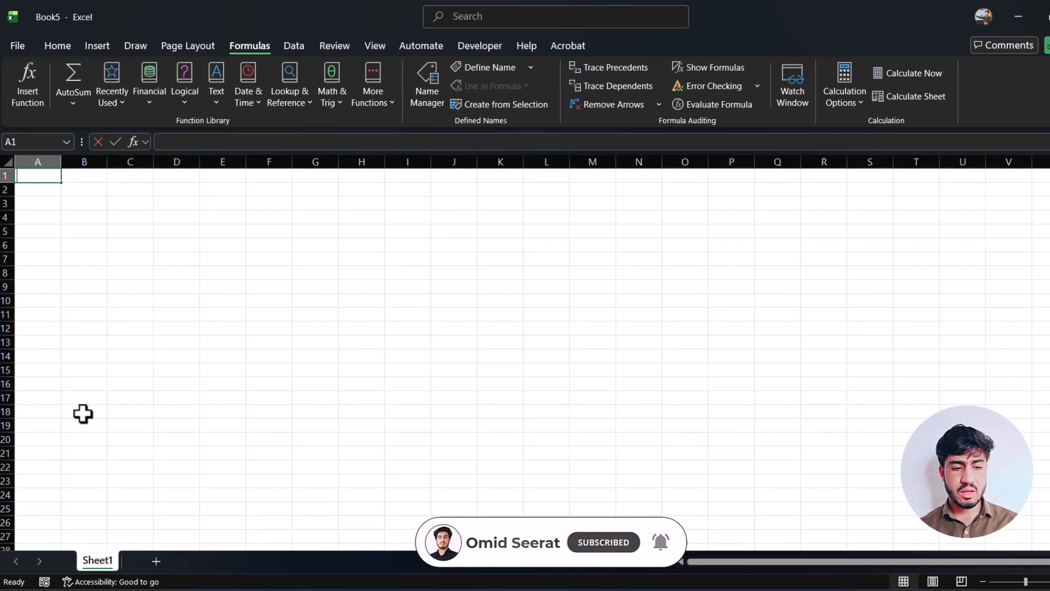
Enter the headers NAME in A1 and PROGRAM in B1, and autofit column B.
{"action": "type", "text": "na"}
{"action": "key", "text": "BackSpace"}
{"action": "key", "text": "BackSpace"}
{"action": "type", "text": "NAME"}
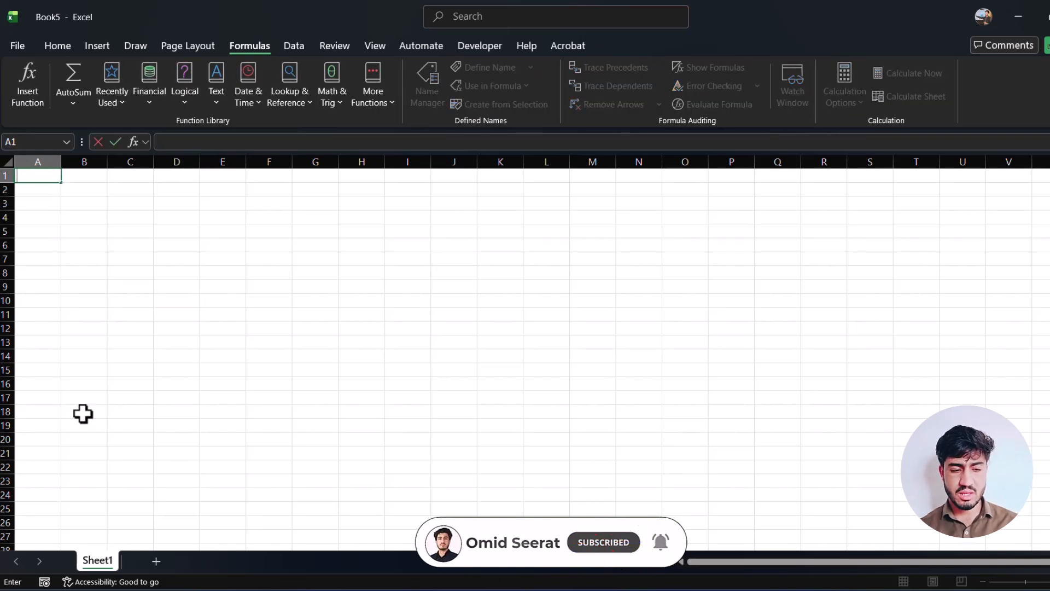
{"action": "key", "text": "Tab"}
{"action": "type", "text": "PROGRAM"}
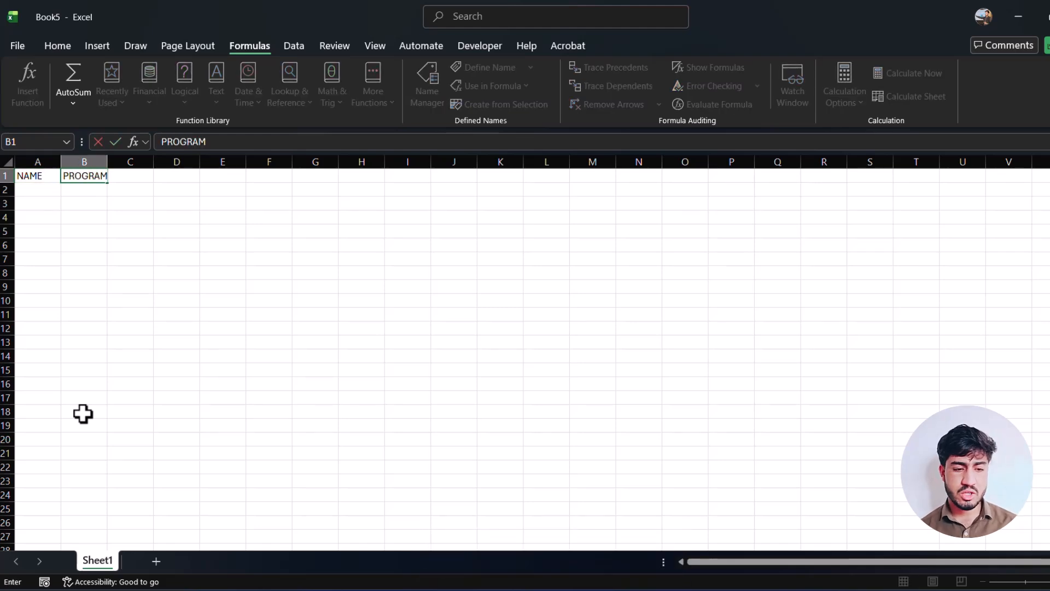
{"action": "key", "text": "Return"}
{"action": "double_click", "coordinate": [108, 162]}
Enter the first person's name in cell A2 under NAME, correcting its spelling.
{"action": "type", "text": "HAMD"}
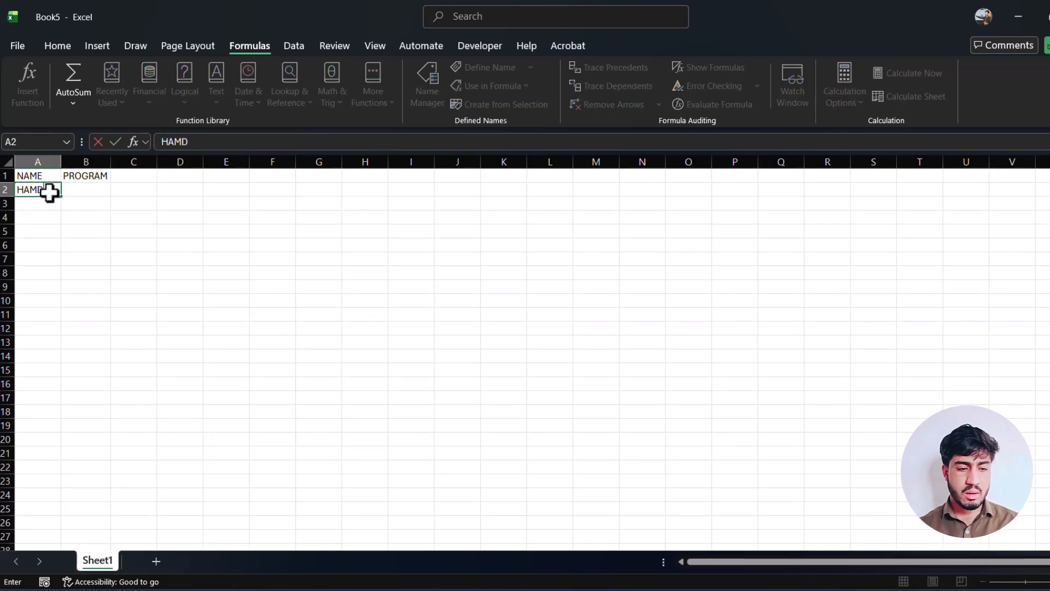
{"action": "key", "text": "Return"}
{"action": "type", "text": "H"}
{"action": "key", "text": "BackSpace"}
{"action": "key", "text": "BackSpace"}
{"action": "left_click", "coordinate": [49, 193]}
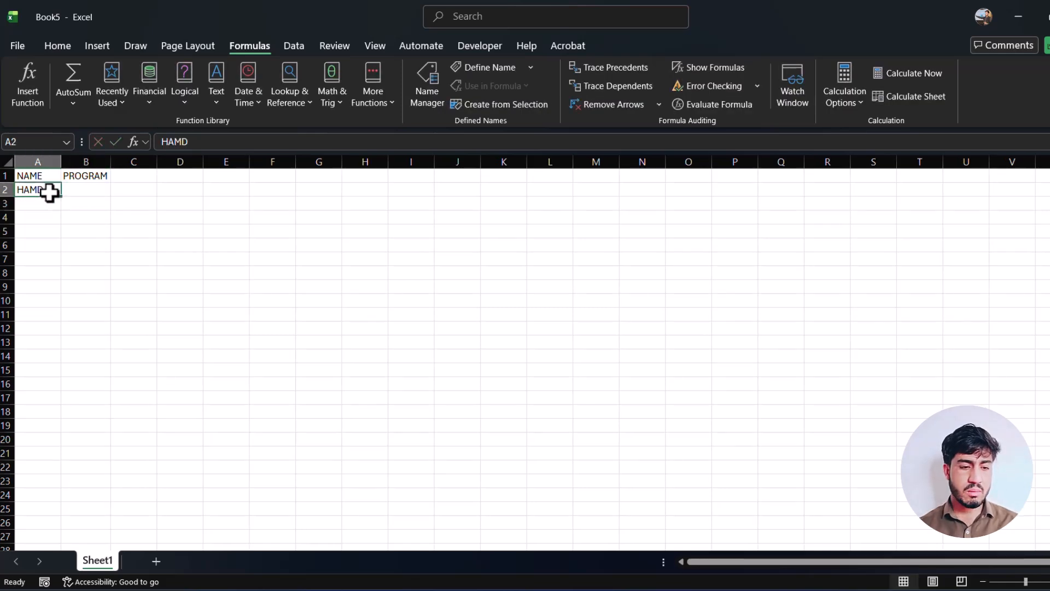
{"action": "type", "text": "HAMID"}
{"action": "key", "text": "Return"}
List six more people's first names in cells A3 to A8.
{"action": "type", "text": "AHMAD"}
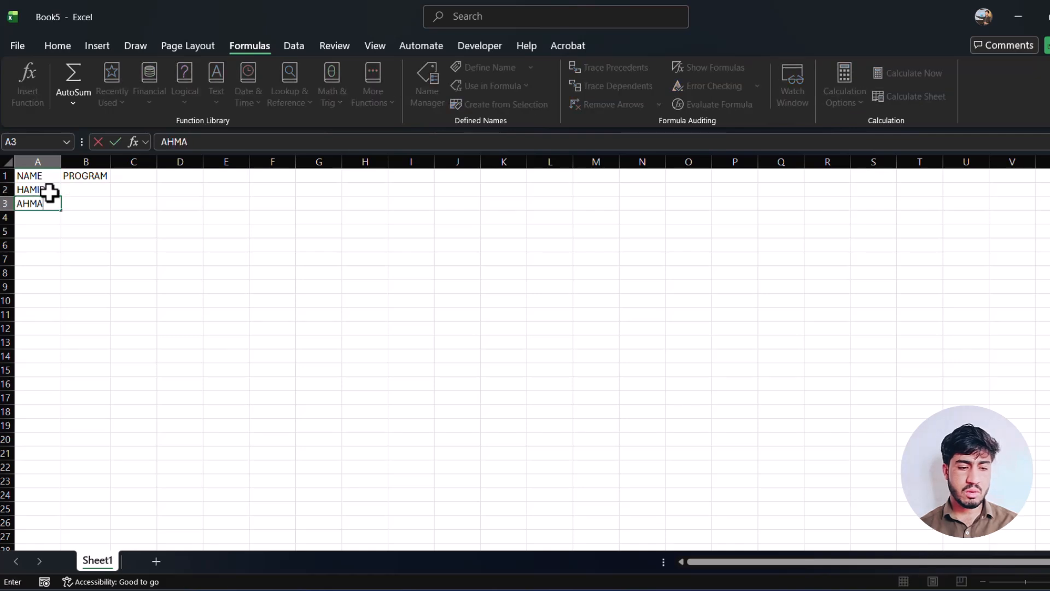
{"action": "key", "text": "Return"}
{"action": "type", "text": "ASAD"}
{"action": "key", "text": "Return"}
{"action": "type", "text": "ABID"}
{"action": "key", "text": "Return"}
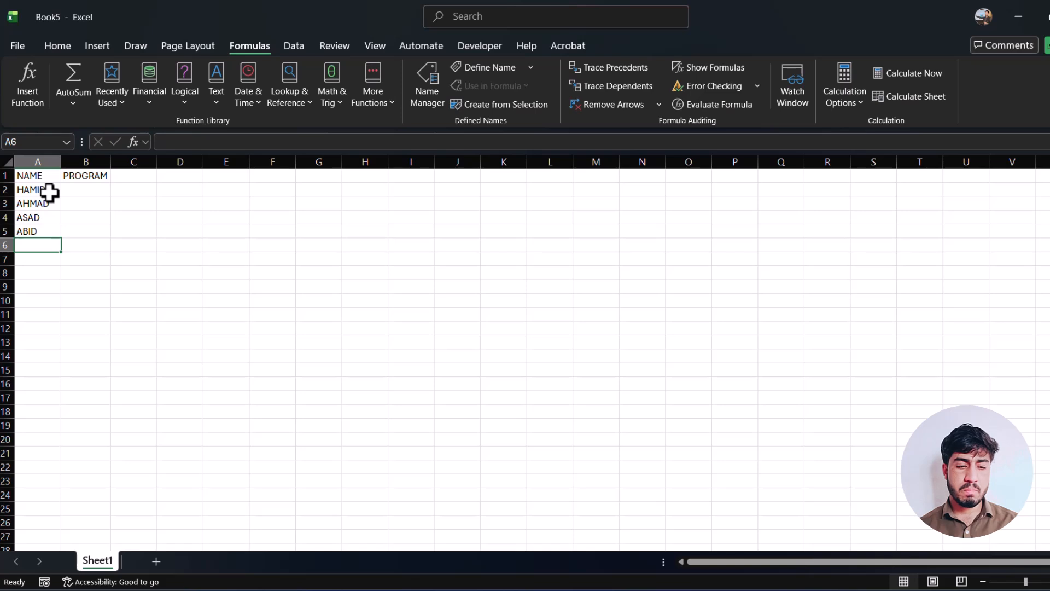
{"action": "type", "text": "MAHMOOD"}
{"action": "key", "text": "Return"}
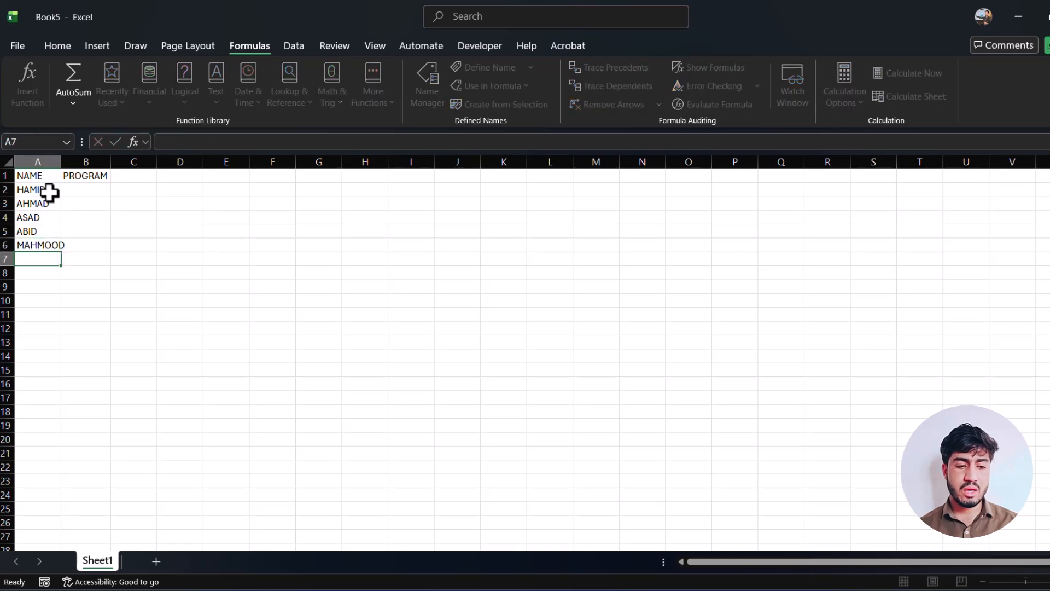
{"action": "type", "text": "ALI"}
{"action": "key", "text": "Return"}
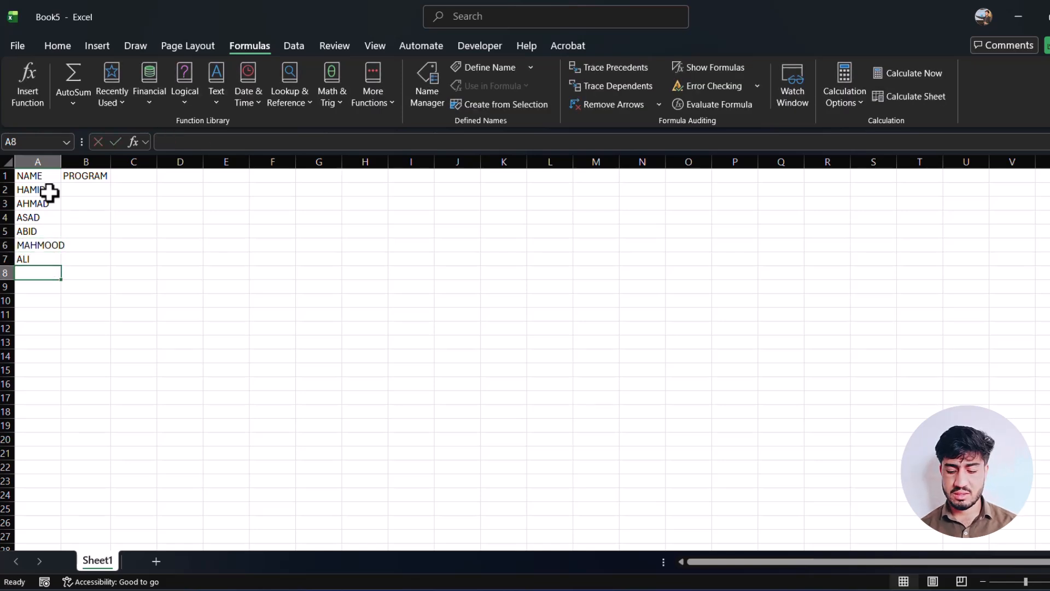
{"action": "type", "text": "SAMAD"}
{"action": "key", "text": "Tab"}
Fill the PROGRAM column from B2 to B6 with WORD, EXCEL, EXCEL, EXCEL and WORD.
{"action": "key", "text": "Up"}
{"action": "key", "text": "Up"}
{"action": "key", "text": "Up"}
{"action": "key", "text": "Up"}
{"action": "key", "text": "Up"}
{"action": "key", "text": "Up"}
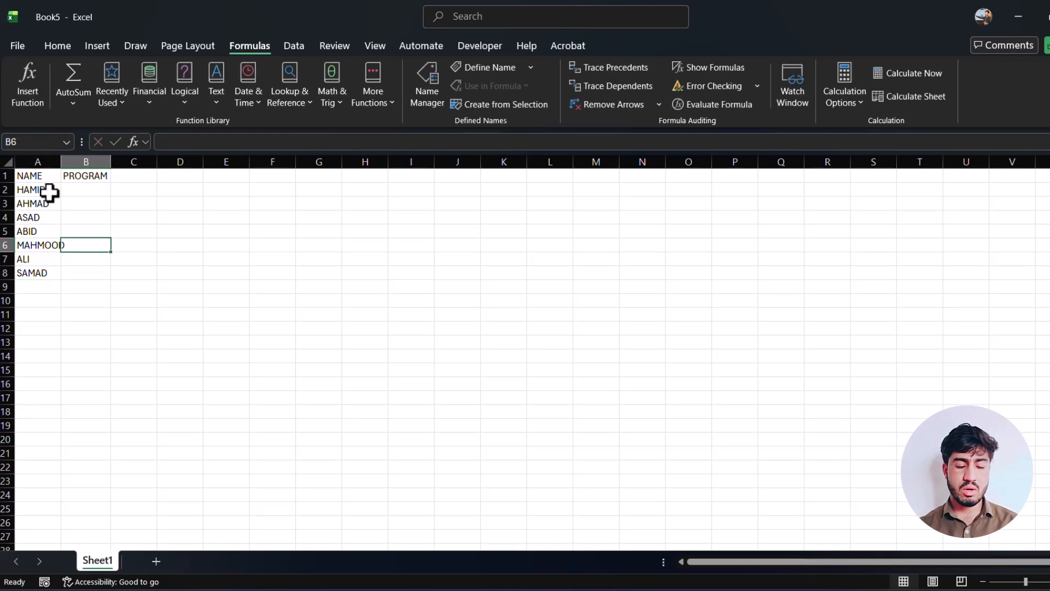
{"action": "type", "text": "WORD"}
{"action": "key", "text": "Return"}
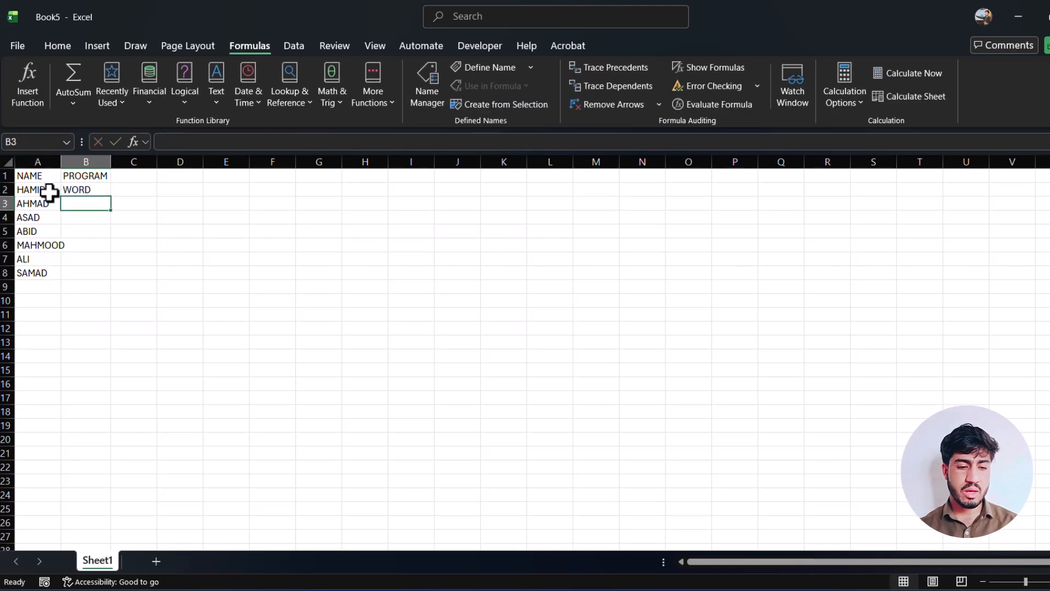
{"action": "type", "text": "EXCEL"}
{"action": "key", "text": "Return"}
{"action": "type", "text": "E"}
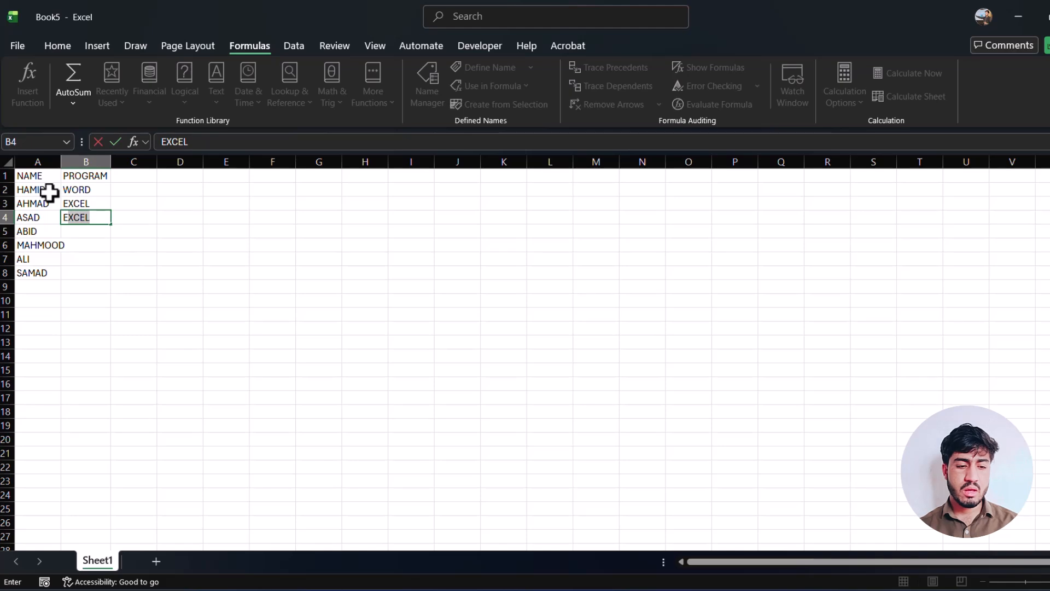
{"action": "key", "text": "Return"}
{"action": "type", "text": "EXCEL"}
{"action": "key", "text": "Return"}
{"action": "type", "text": "WORD"}
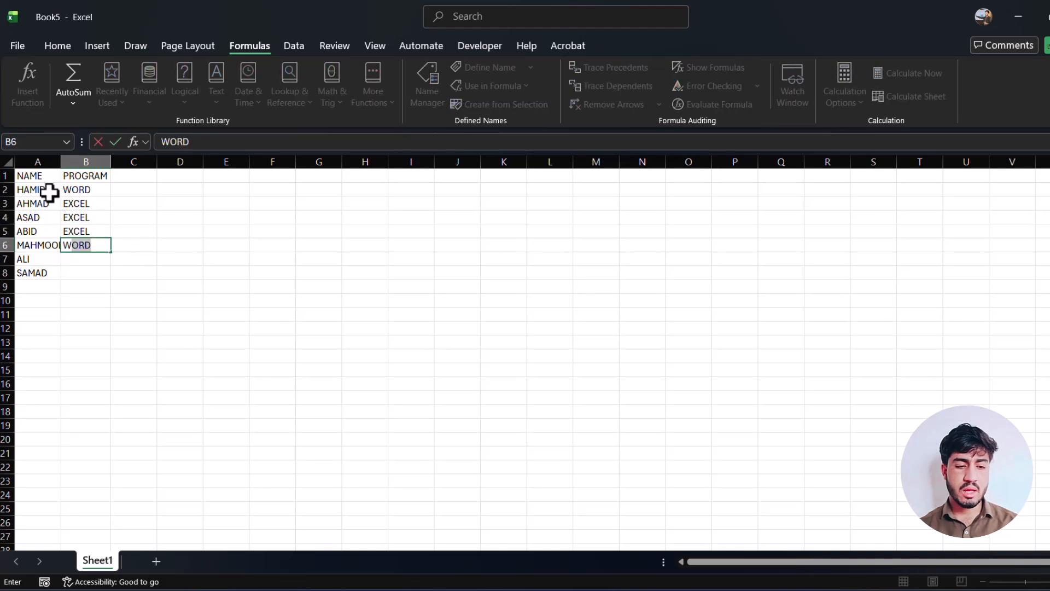
{"action": "key", "text": "Return"}
Complete the PROGRAM column with WINDOWS in B7 and EXCEL in B8.
{"action": "type", "text": "EW"}
{"action": "key", "text": "BackSpace"}
{"action": "key", "text": "BackSpace"}
{"action": "type", "text": "WIDNOW"}
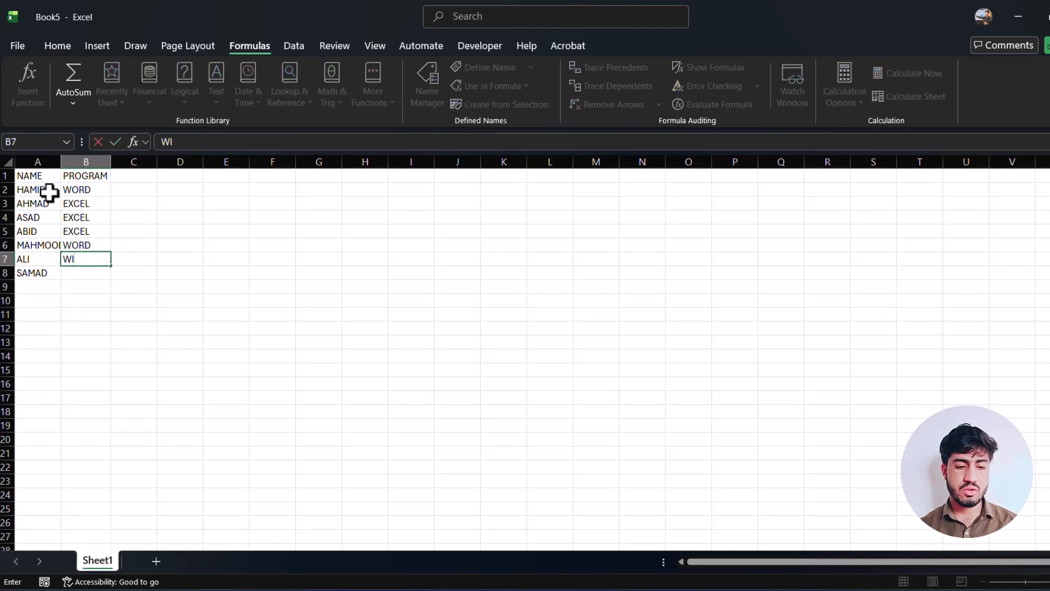
{"action": "key", "text": "BackSpace"}
{"action": "key", "text": "BackSpace"}
{"action": "key", "text": "BackSpace"}
{"action": "type", "text": "DOWS"}
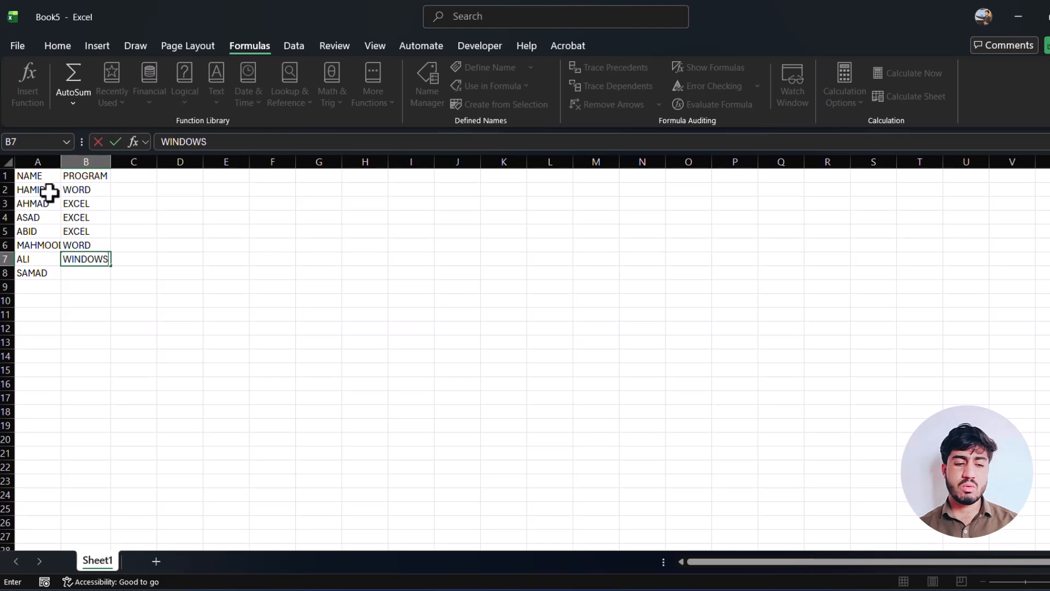
{"action": "key", "text": "Return"}
{"action": "type", "text": "E"}
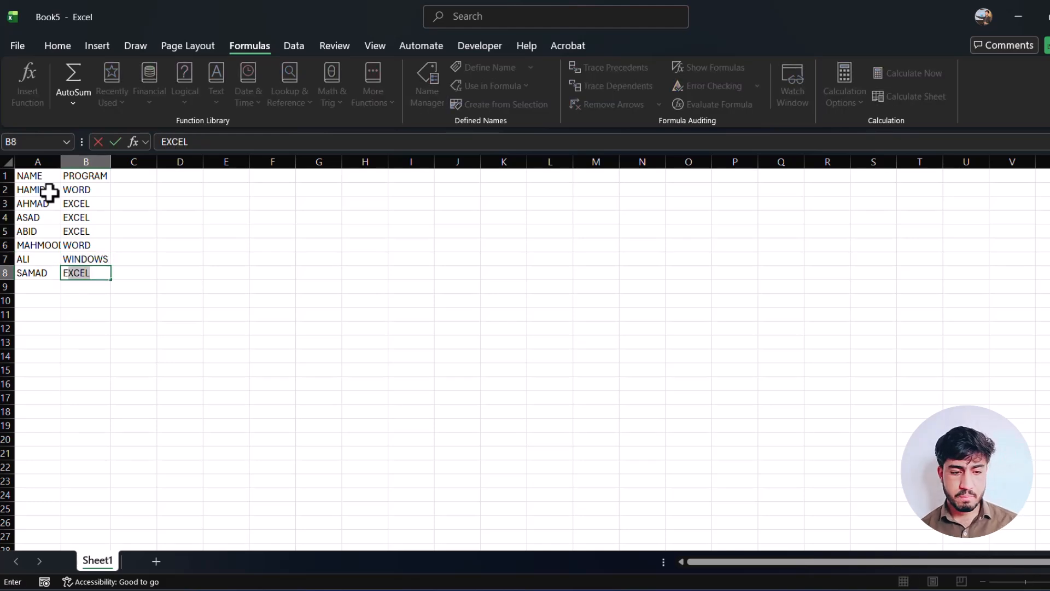
{"action": "key", "text": "Tab"}
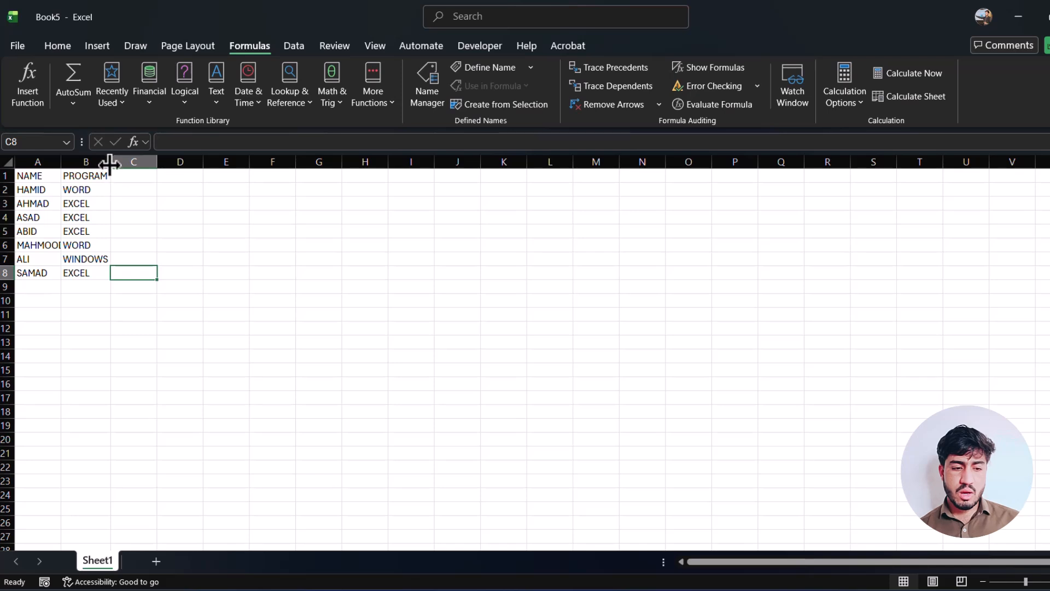
Widen column A slightly and create names from the range A1:B8 using its top row and left column.
{"action": "left_click_drag", "start_coordinate": [62, 161], "coordinate": [64, 162]}
{"action": "left_click_drag", "start_coordinate": [53, 199], "coordinate": [96, 270]}
{"action": "left_click", "coordinate": [32, 178]}
{"action": "left_click", "coordinate": [31, 217]}
{"action": "left_click", "coordinate": [24, 175]}
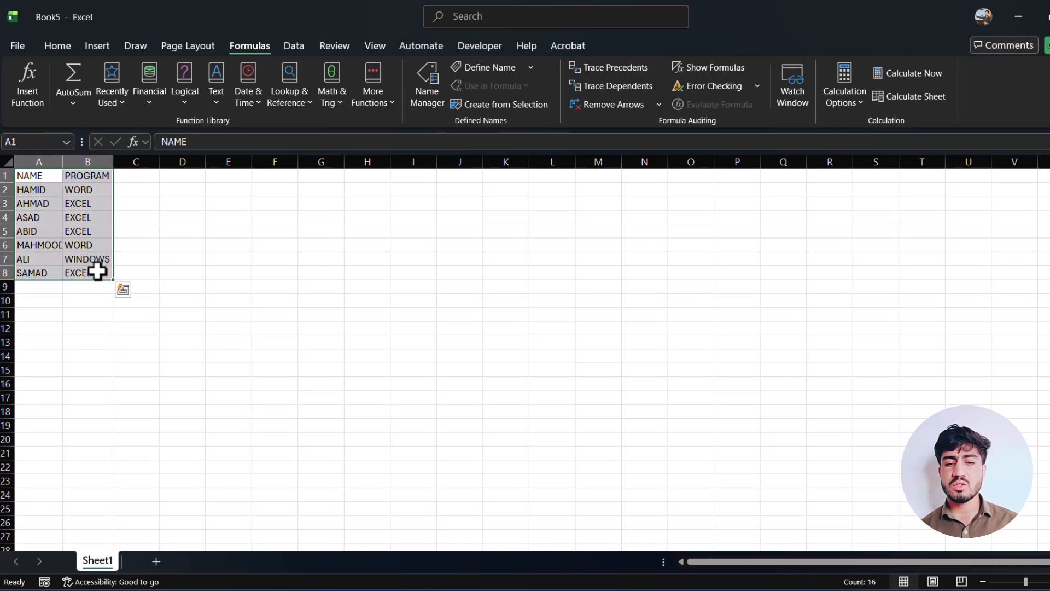
{"action": "left_click", "coordinate": [500, 106]}
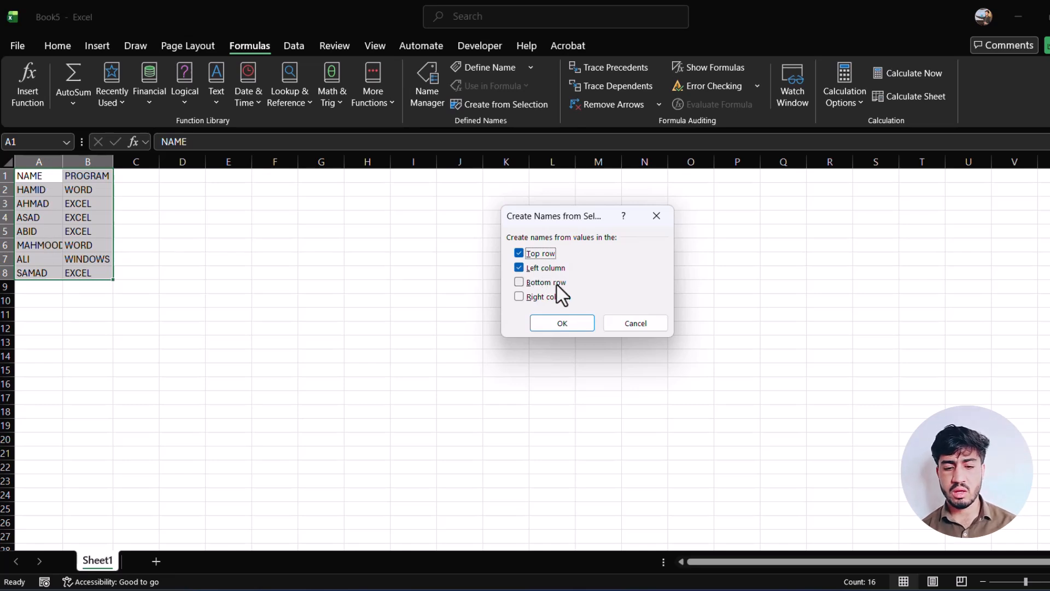
{"action": "left_click", "coordinate": [563, 324]}
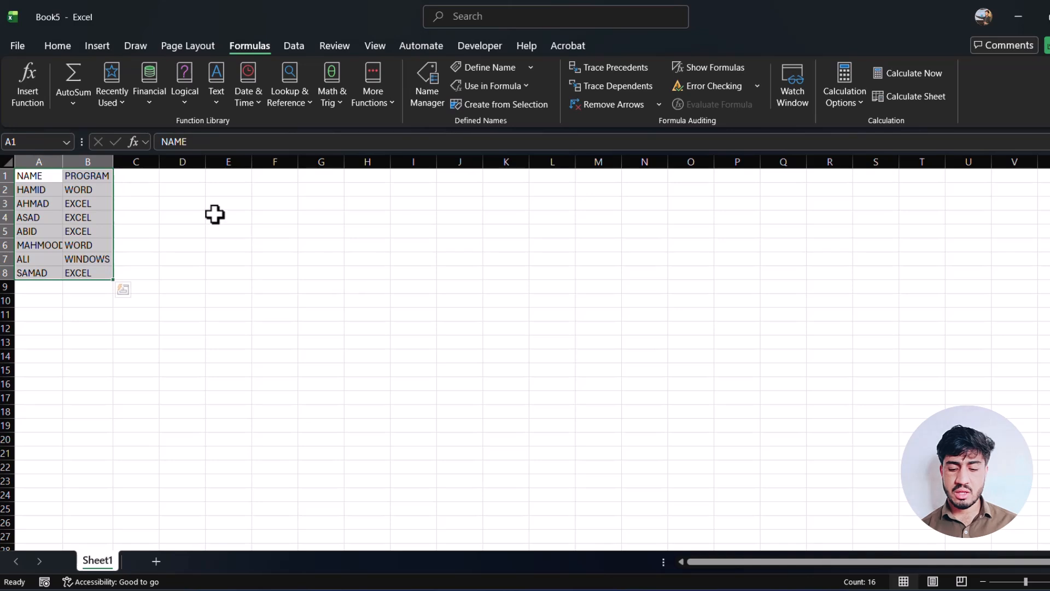
Enter a formula in D2 that calls the first person's named range, and clear the cell again.
{"action": "left_click", "coordinate": [188, 189]}
{"action": "type", "text": "="}
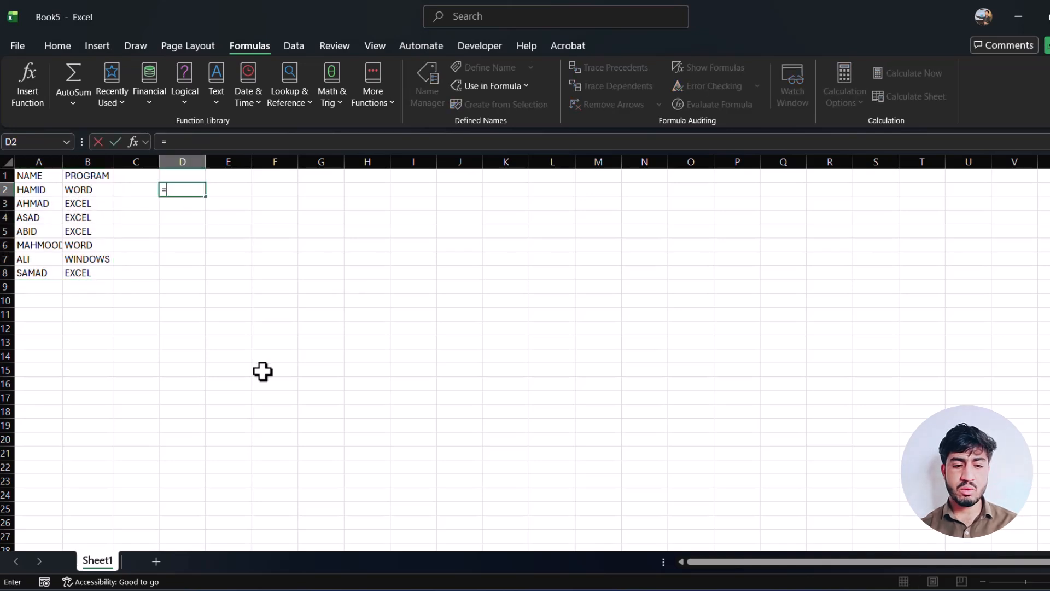
{"action": "type", "text": "HAMID"}
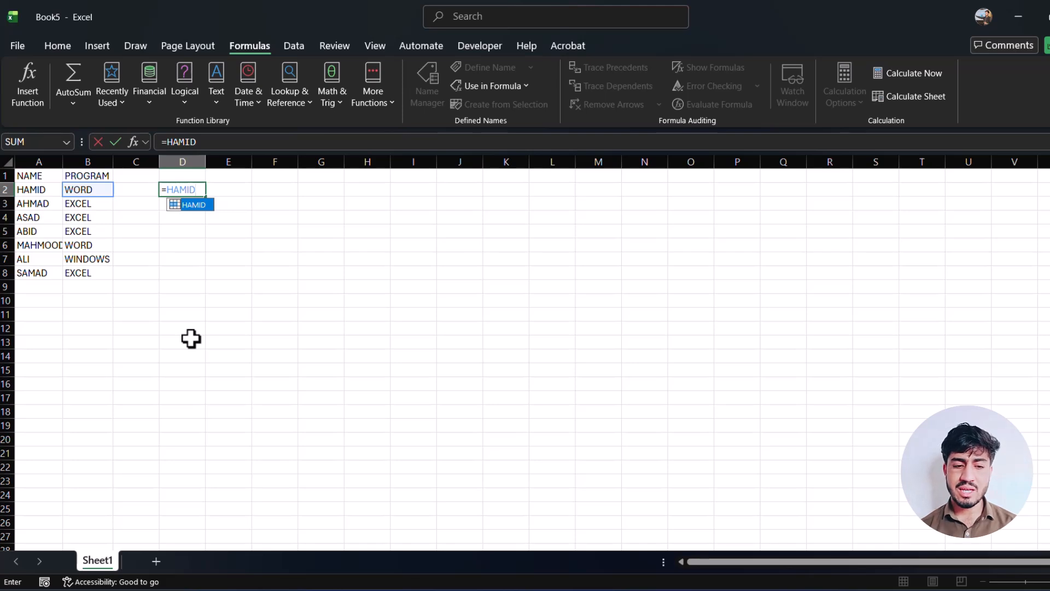
{"action": "key", "text": "Return"}
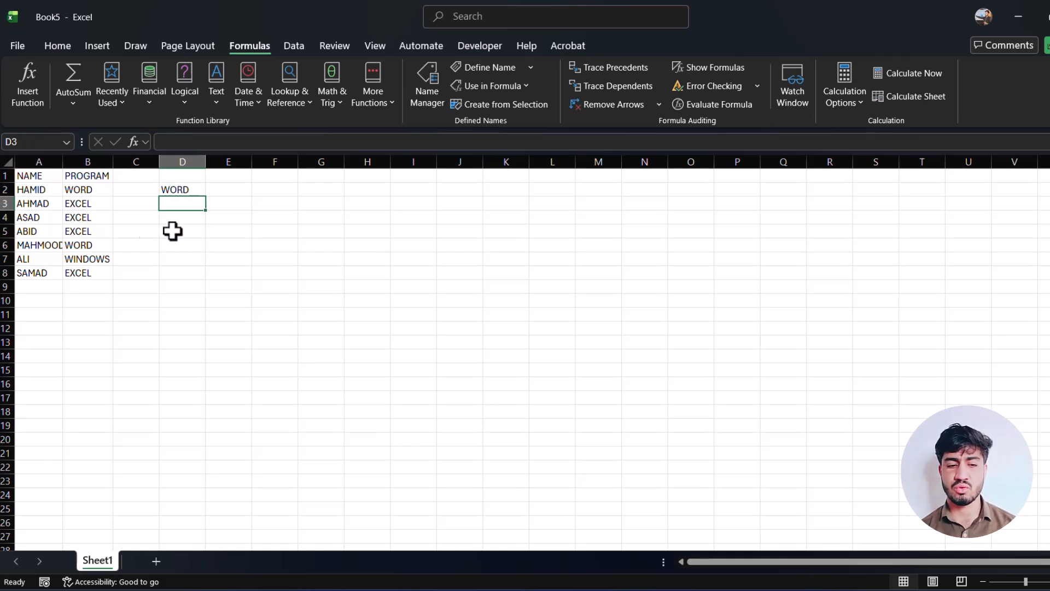
{"action": "left_click", "coordinate": [196, 190]}
{"action": "key", "text": "Delete"}
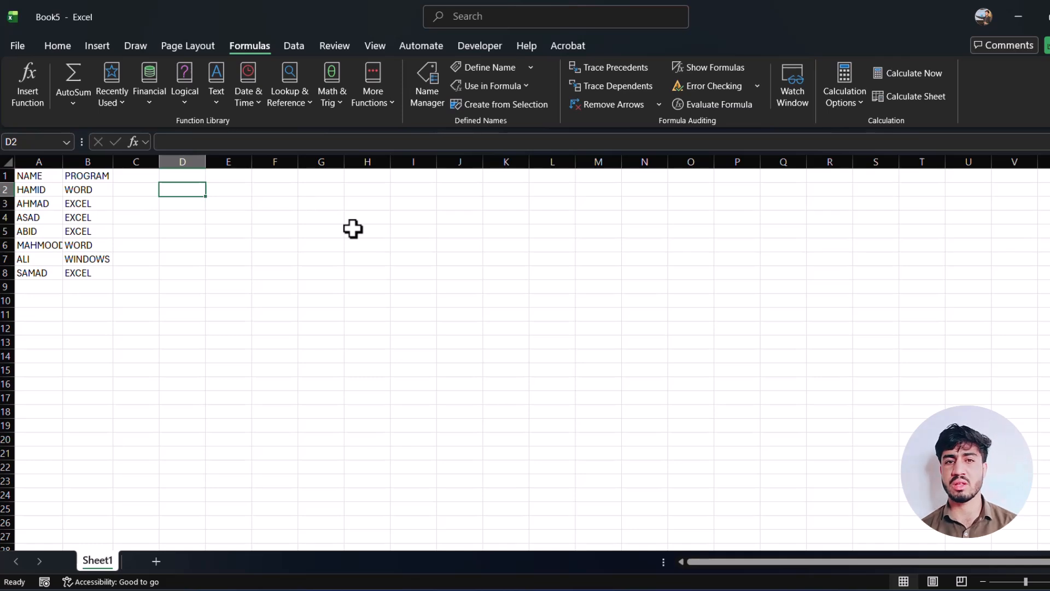
{"action": "left_click", "coordinate": [224, 214]}
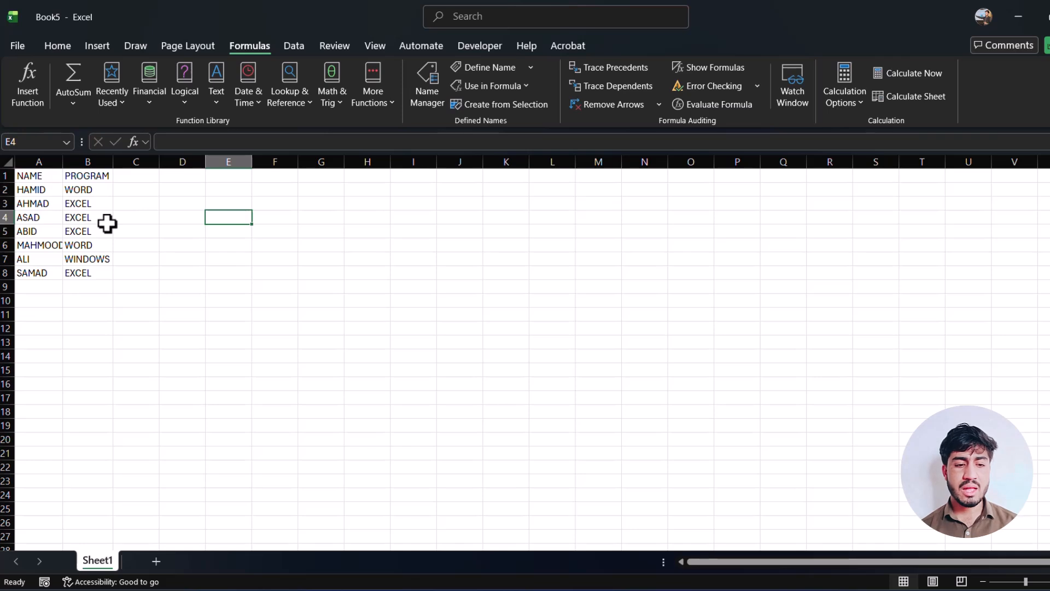
Add a SCORE header in C1 and enter 20, 30 and 50 in cells C2 to C4.
{"action": "left_click", "coordinate": [131, 174]}
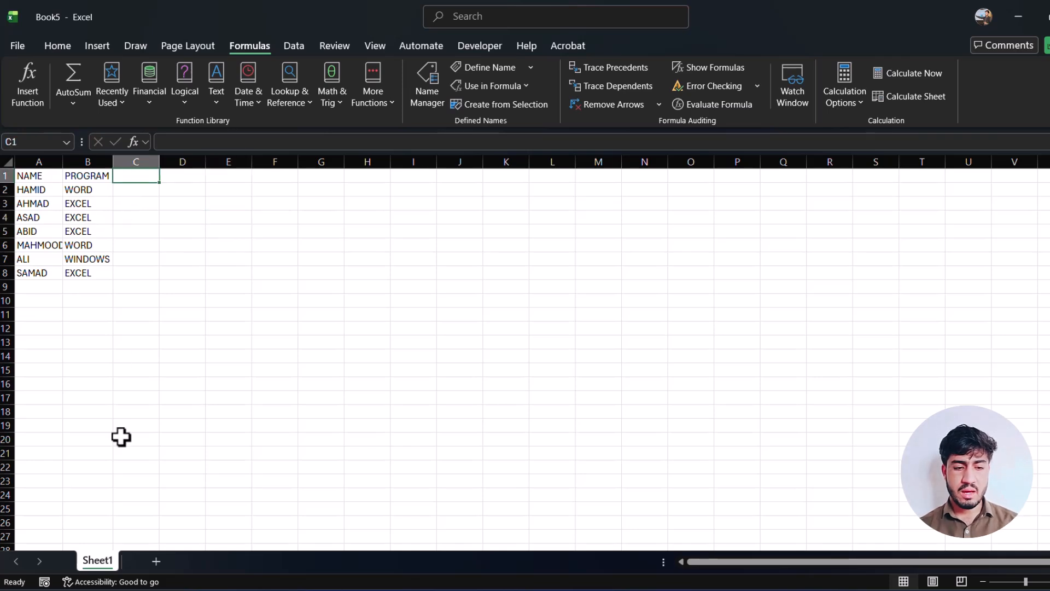
{"action": "type", "text": "SCORE"}
{"action": "key", "text": "Return"}
{"action": "type", "text": "20"}
{"action": "key", "text": "Return"}
{"action": "type", "text": "30"}
{"action": "key", "text": "Return"}
{"action": "type", "text": "50"}
{"action": "key", "text": "Return"}
Complete the SCORE column with 60, 90, 80 and 70 in cells C5 to C8.
{"action": "type", "text": "60"}
{"action": "key", "text": "Return"}
{"action": "type", "text": "90"}
{"action": "key", "text": "Return"}
{"action": "type", "text": "80"}
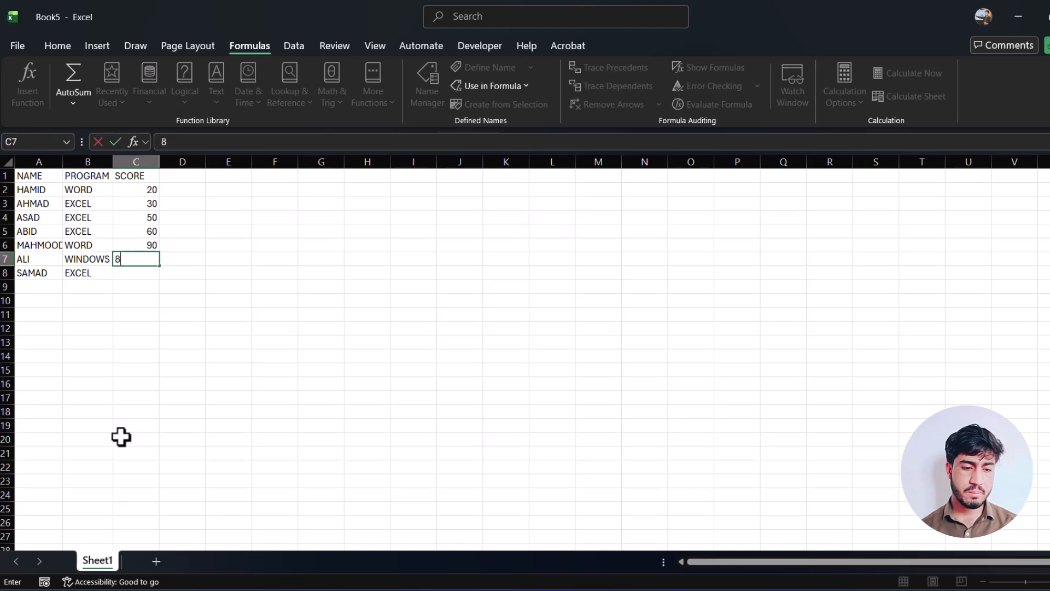
{"action": "key", "text": "Return"}
{"action": "type", "text": "70"}
{"action": "key", "text": "Return"}
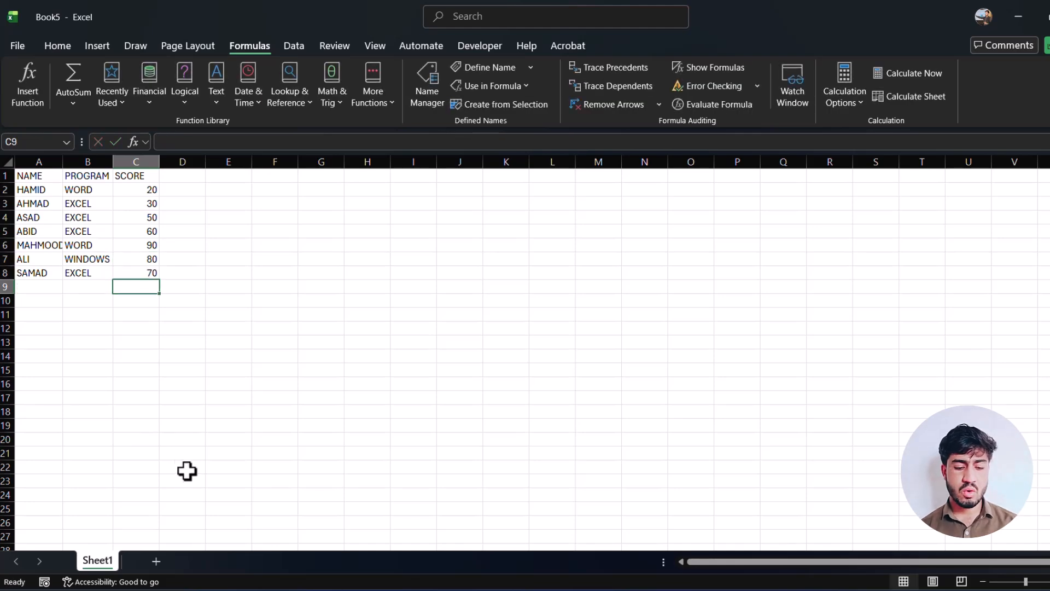
Add a FEE header in D1 and enter 200, 300 and 500 in cells D2 to D4.
{"action": "left_click", "coordinate": [196, 176]}
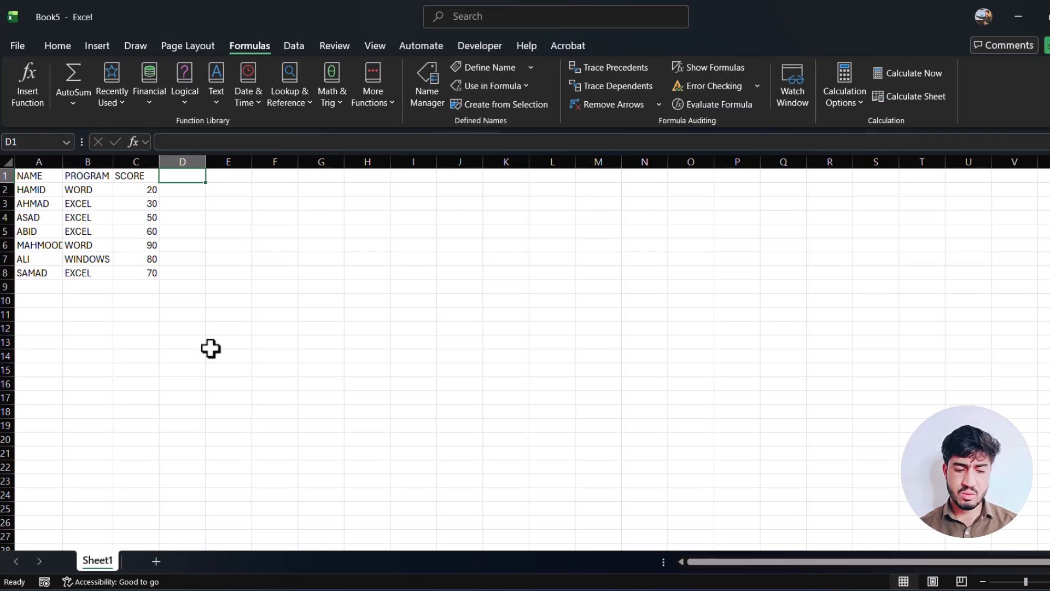
{"action": "type", "text": "FEE"}
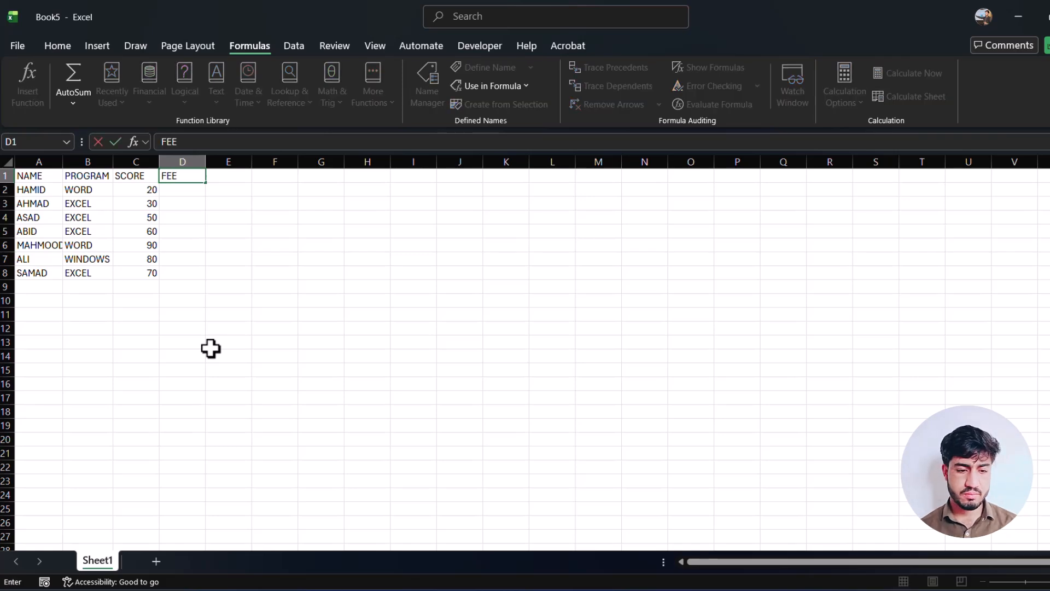
{"action": "key", "text": "Return"}
{"action": "type", "text": "200"}
{"action": "key", "text": "Return"}
{"action": "key", "text": "Return"}
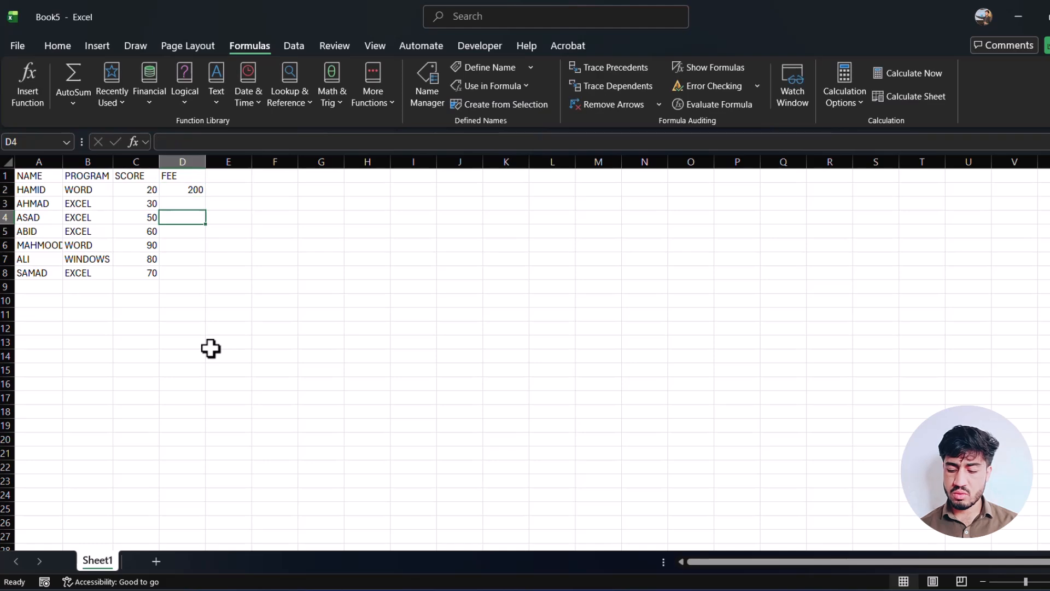
{"action": "key", "text": "Up"}
{"action": "type", "text": "300"}
{"action": "key", "text": "Return"}
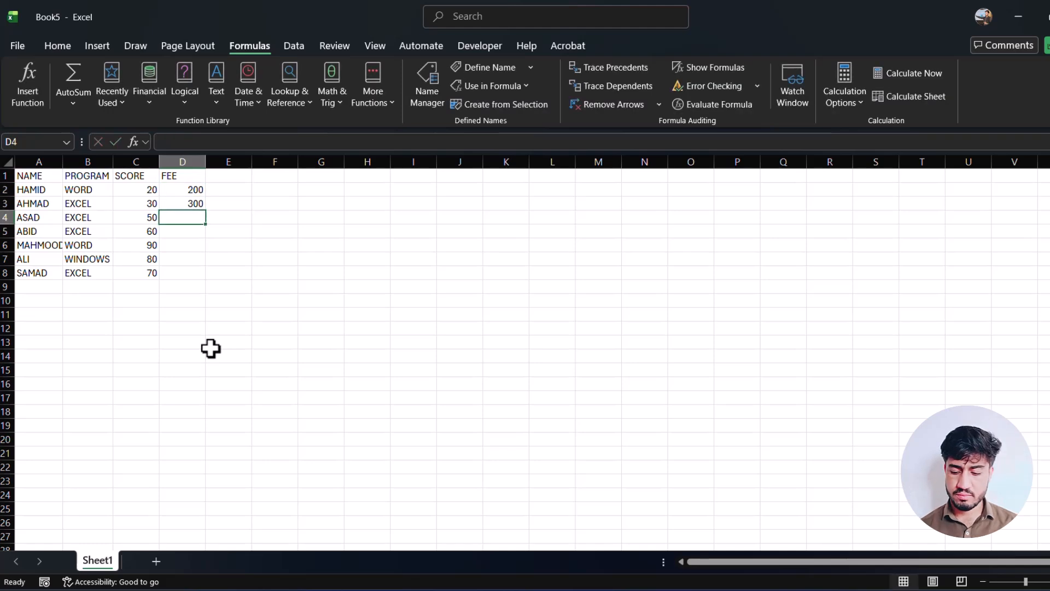
{"action": "type", "text": "5"}
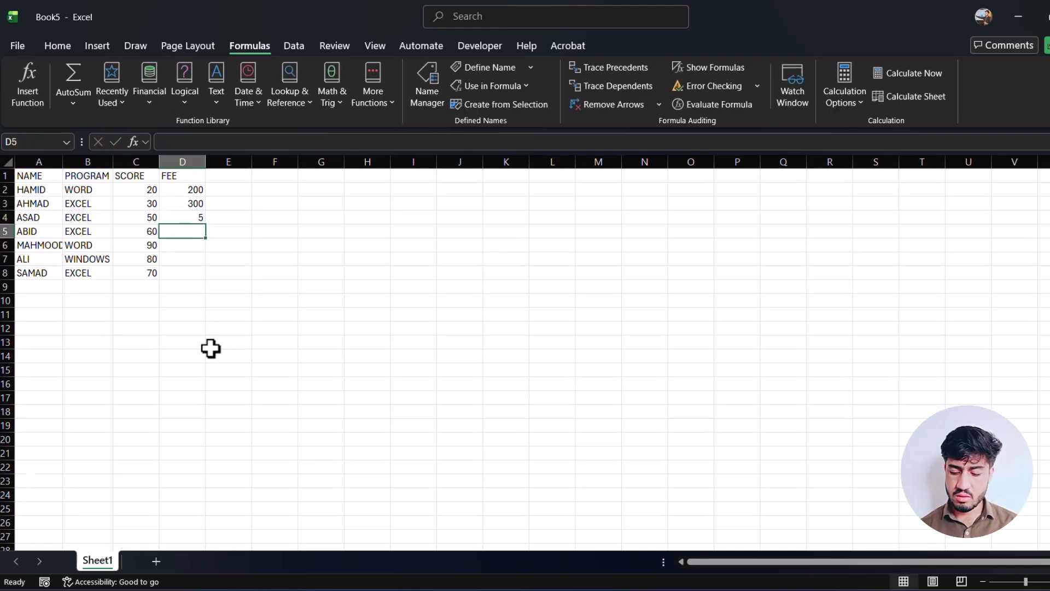
{"action": "type", "text": "00"}
{"action": "key", "text": "Return"}
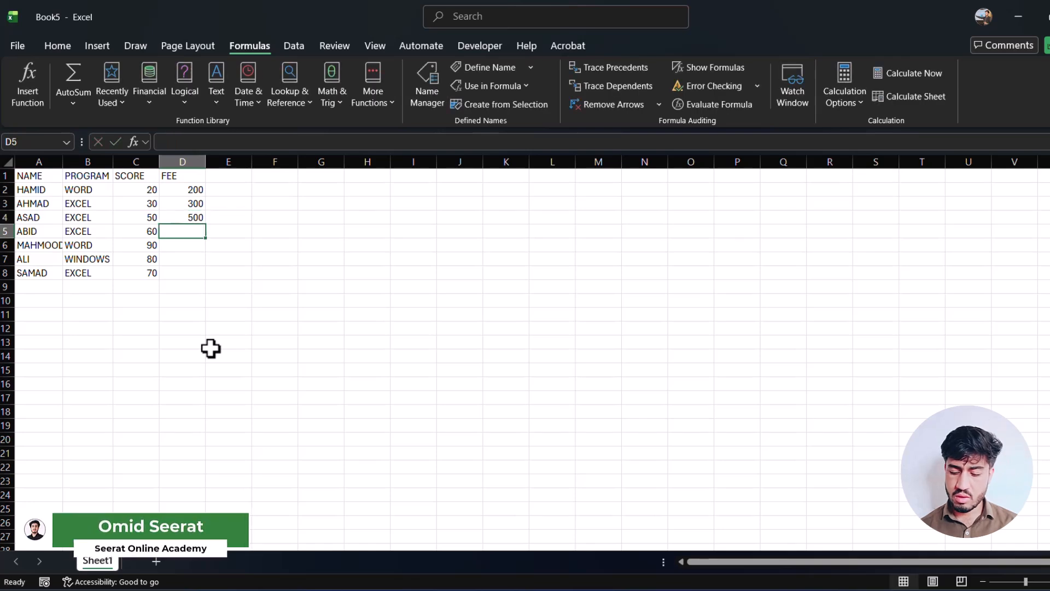
Complete the FEE column with 400, 700, 600 and 300 in cells D5 to D8.
{"action": "type", "text": "400"}
{"action": "key", "text": "Return"}
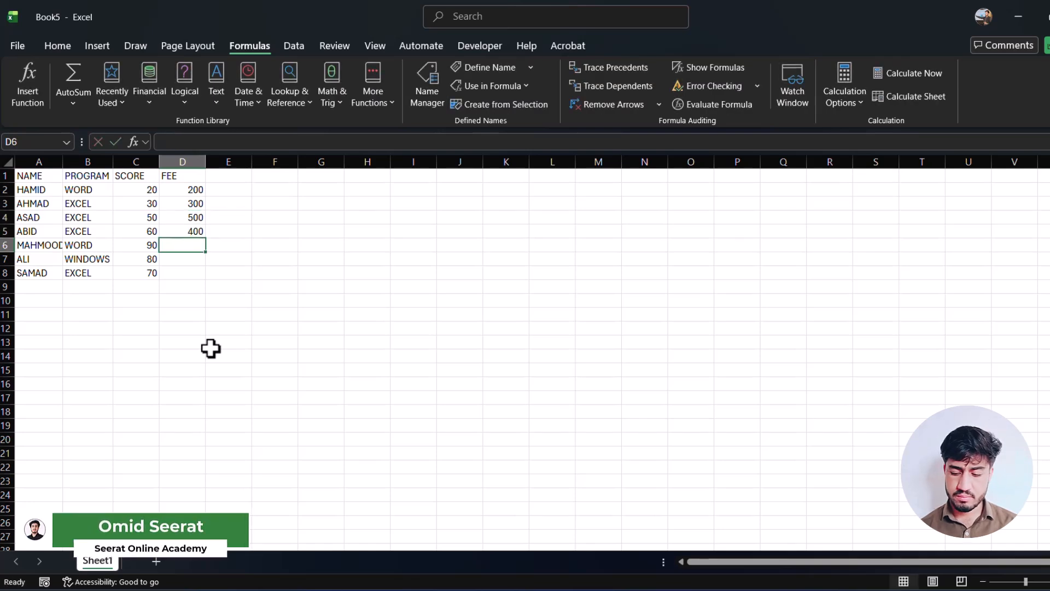
{"action": "type", "text": "700"}
{"action": "key", "text": "Return"}
{"action": "type", "text": "600"}
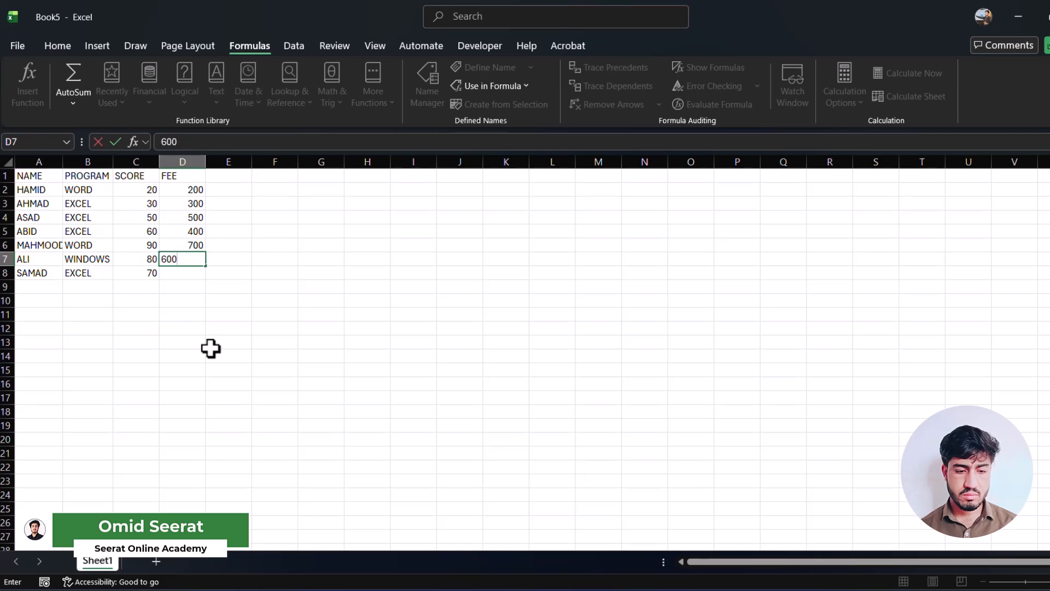
{"action": "key", "text": "Return"}
{"action": "type", "text": "300"}
{"action": "key", "text": "Return"}
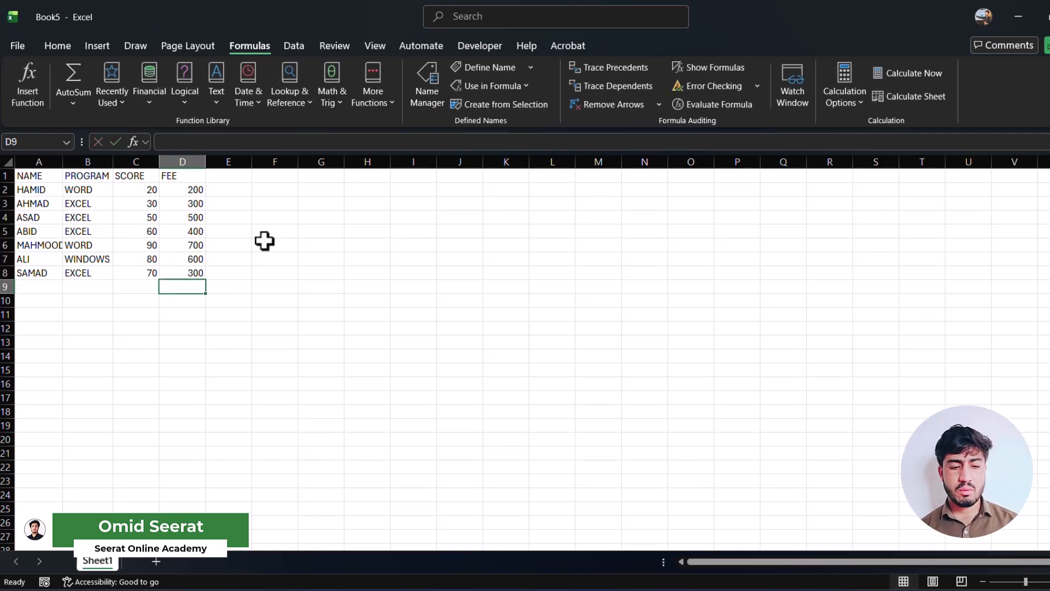
Create names from the range A1:D8 using its top row and left column, replacing the existing name definitions.
{"action": "left_click_drag", "start_coordinate": [200, 273], "coordinate": [23, 179]}
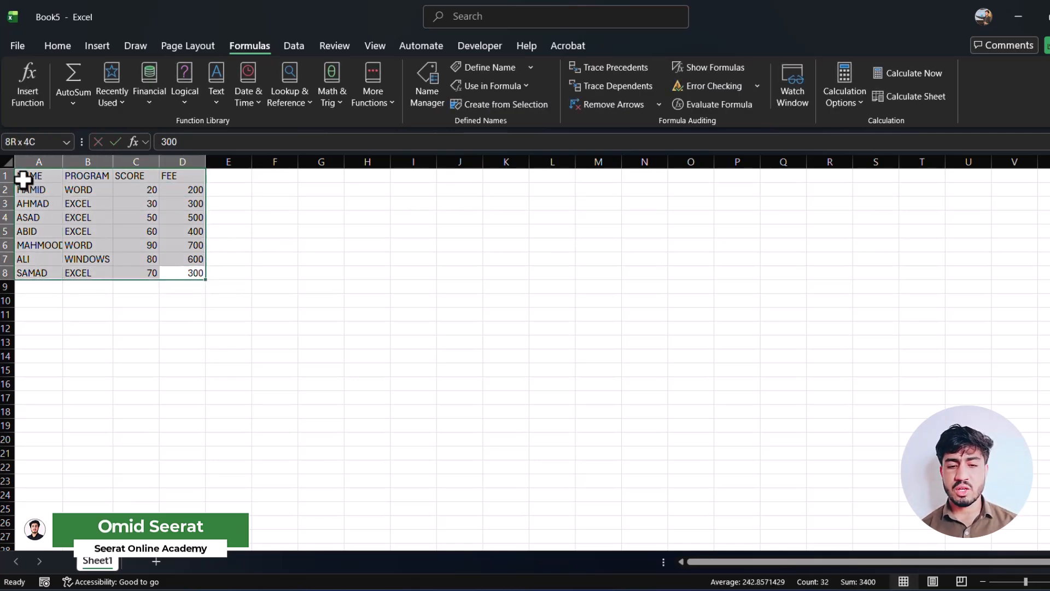
{"action": "left_click", "coordinate": [492, 104]}
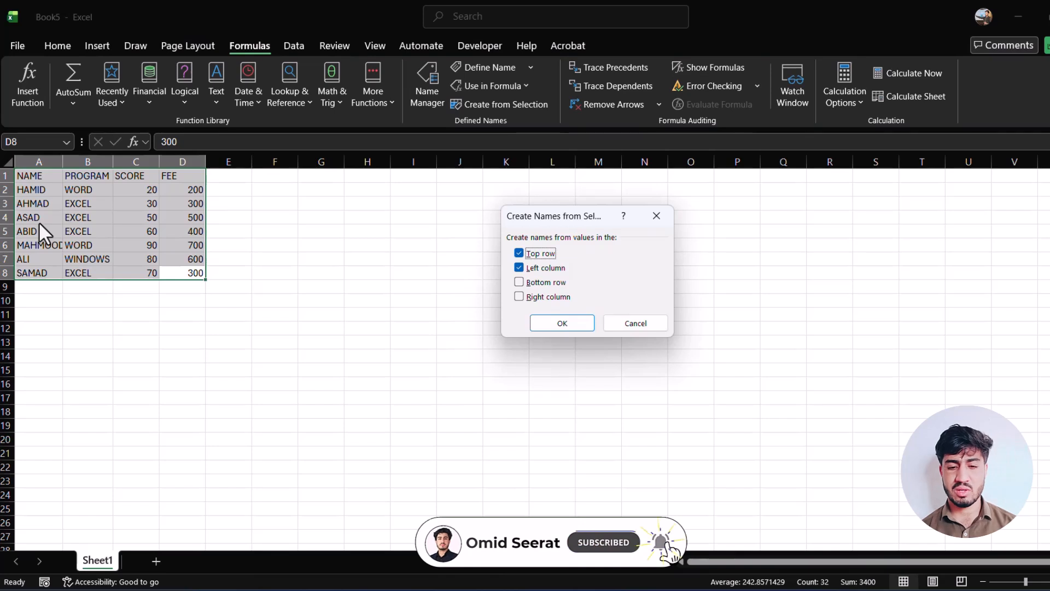
{"action": "left_click", "coordinate": [580, 321]}
{"action": "left_click", "coordinate": [540, 329]}
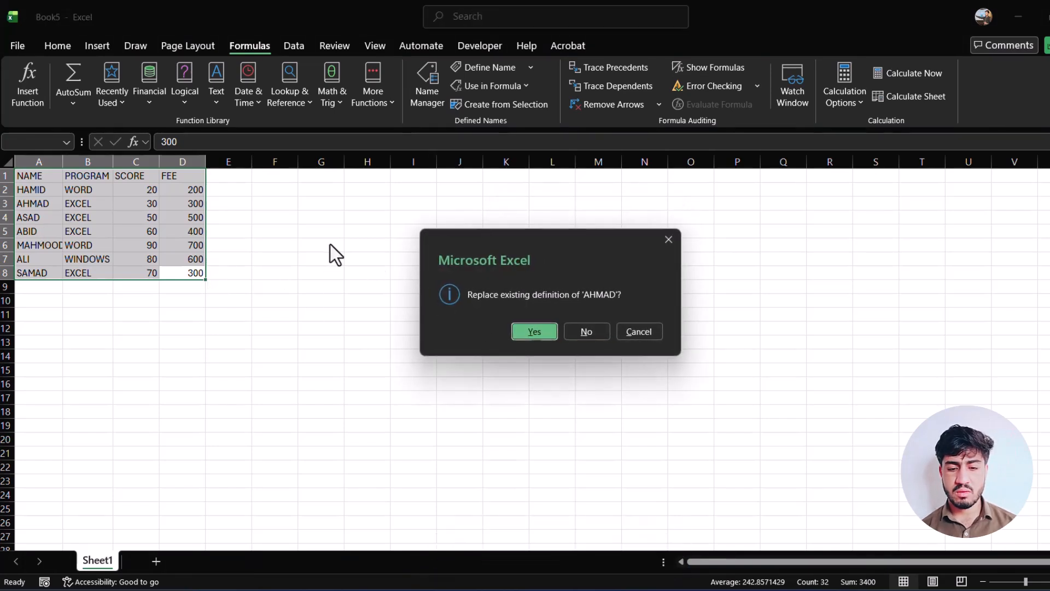
{"action": "left_click", "coordinate": [532, 334]}
{"action": "left_click", "coordinate": [531, 334]}
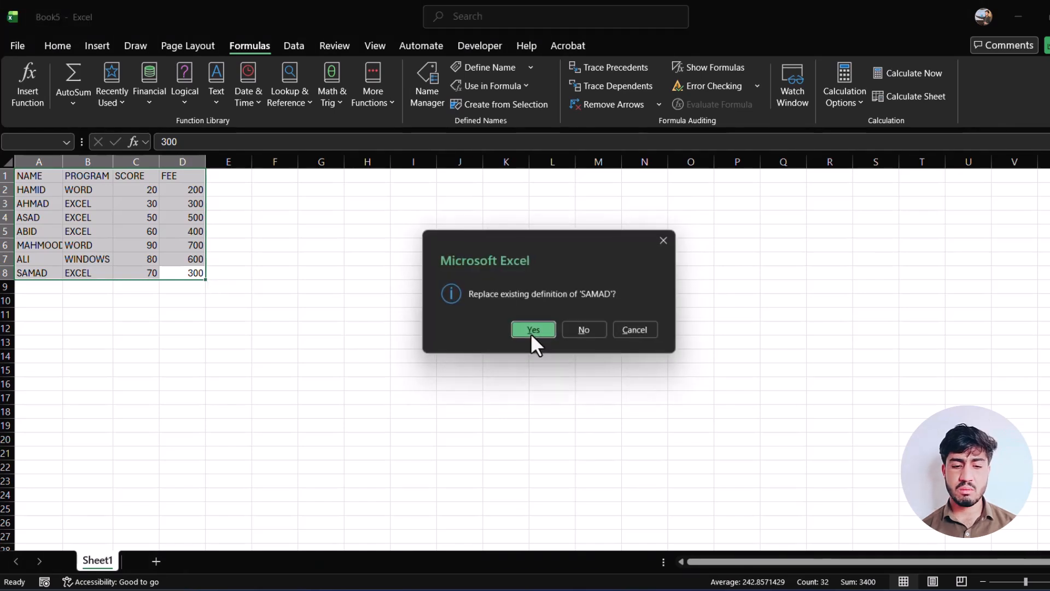
{"action": "left_click", "coordinate": [531, 334]}
Enter a formula in H7 that calls the named range of the person in A4, and dismiss the spill notice.
{"action": "left_click", "coordinate": [376, 265]}
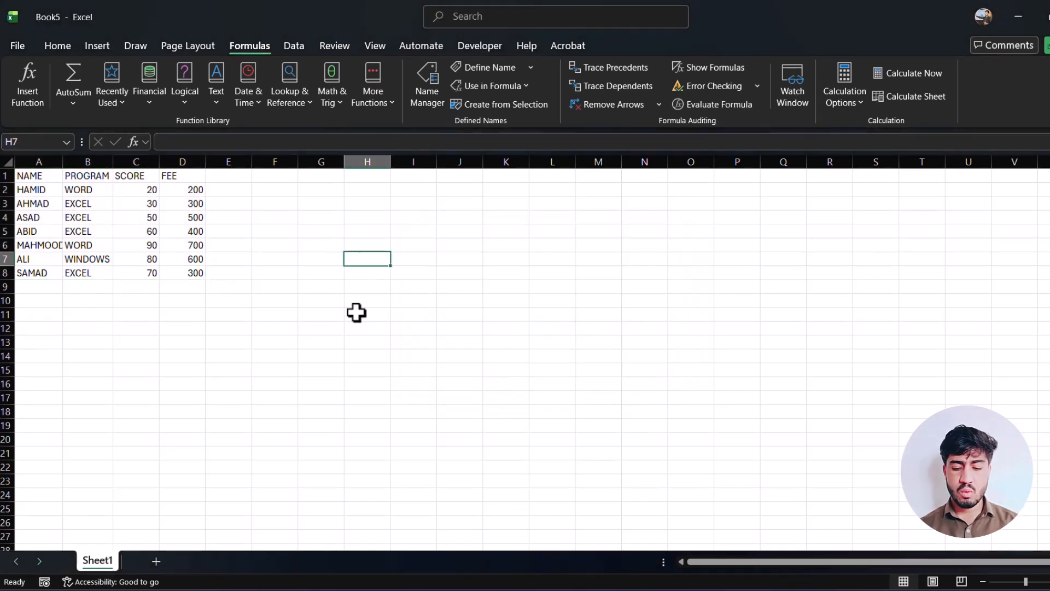
{"action": "type", "text": "="}
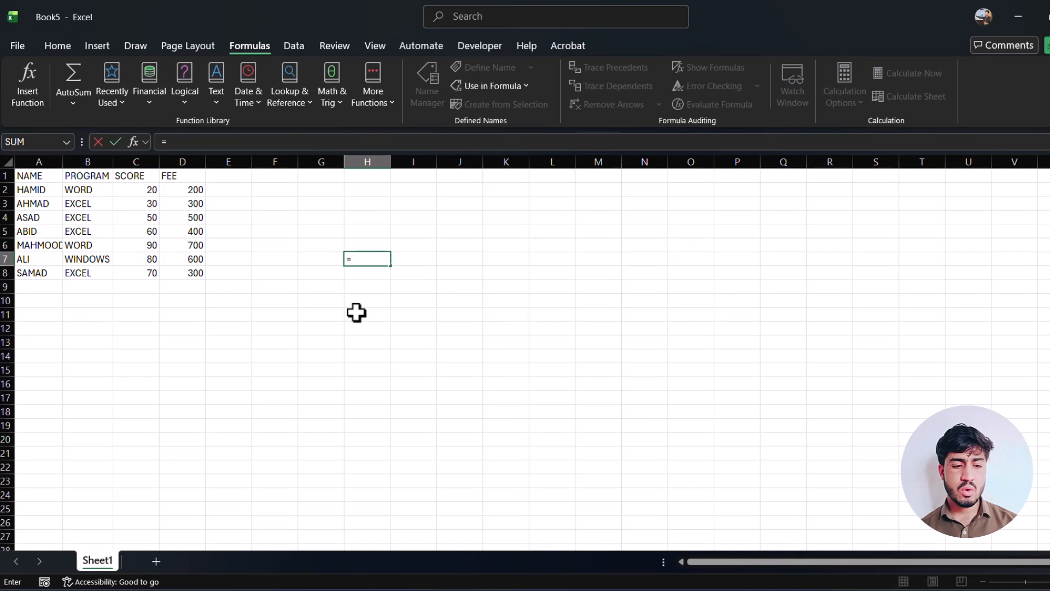
{"action": "type", "text": "ASAD"}
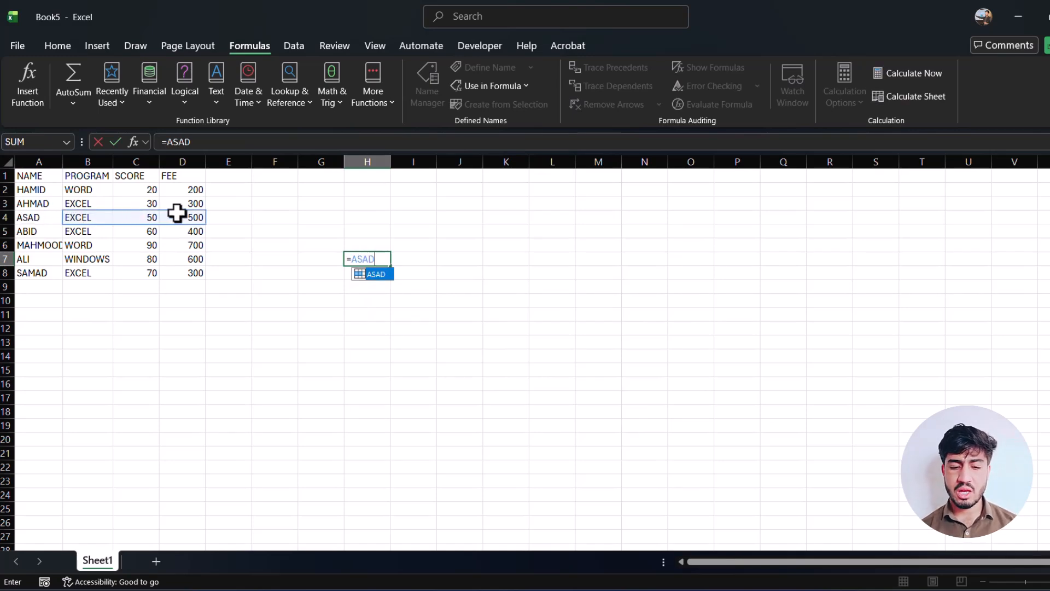
{"action": "key", "text": "Return"}
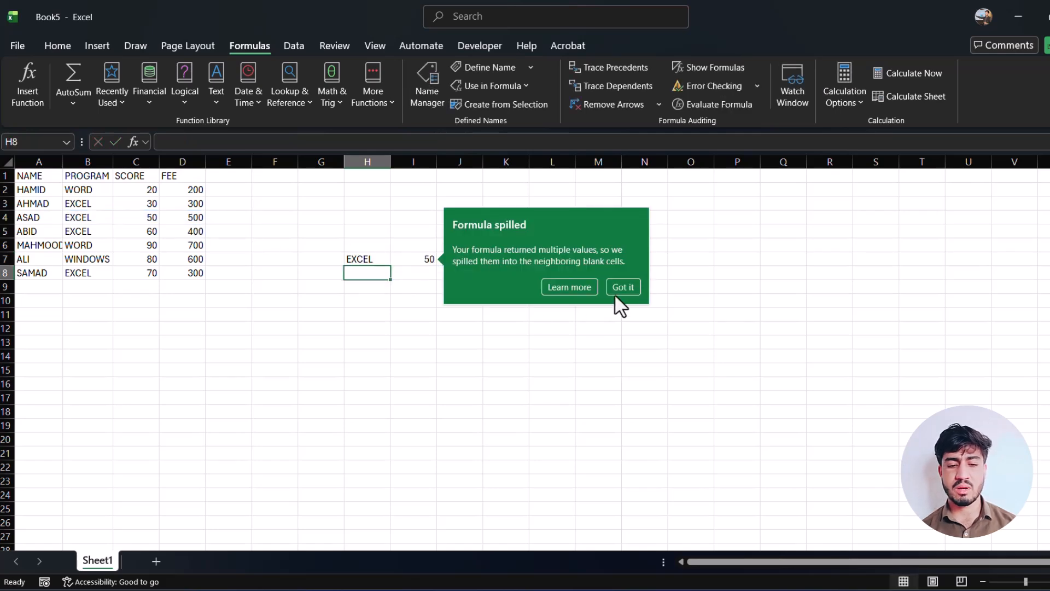
{"action": "left_click", "coordinate": [639, 294]}
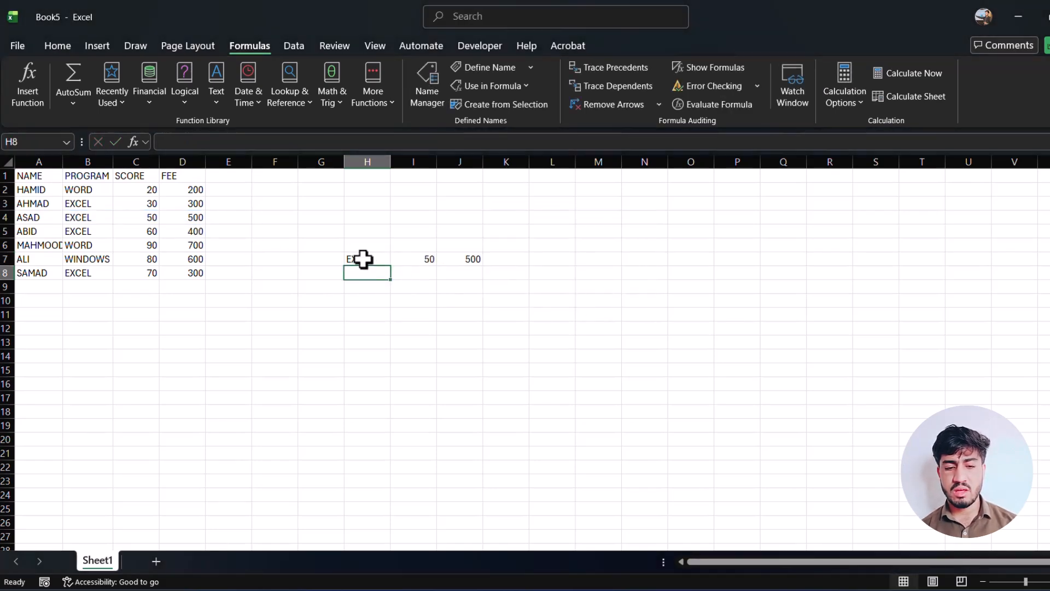
Inspect the spilled formula cells H7 to J7 and clear the contents of the range H5:J11.
{"action": "left_click", "coordinate": [363, 259]}
{"action": "left_click", "coordinate": [413, 262]}
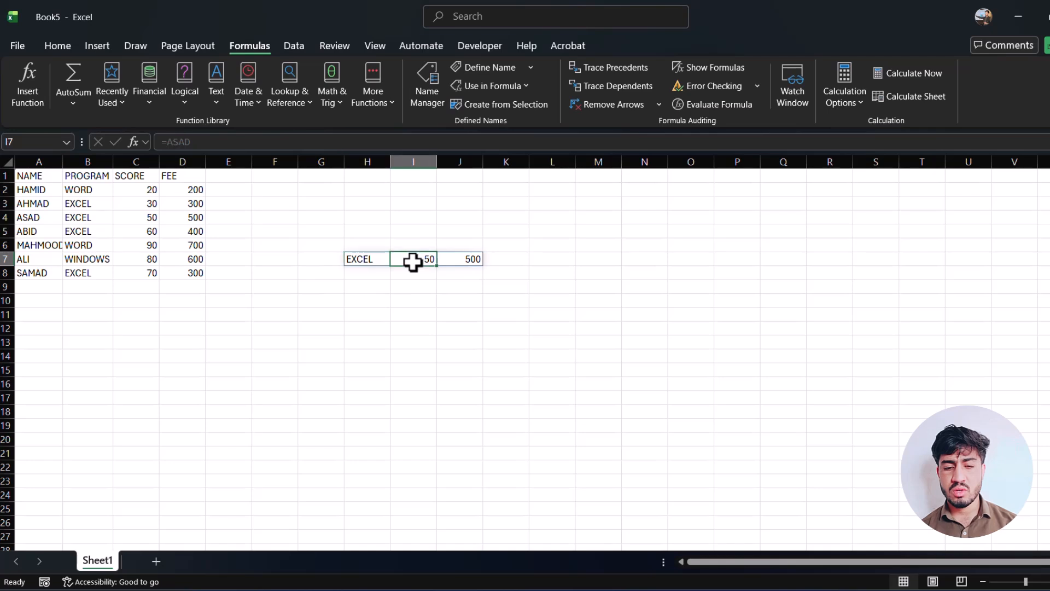
{"action": "left_click", "coordinate": [461, 263]}
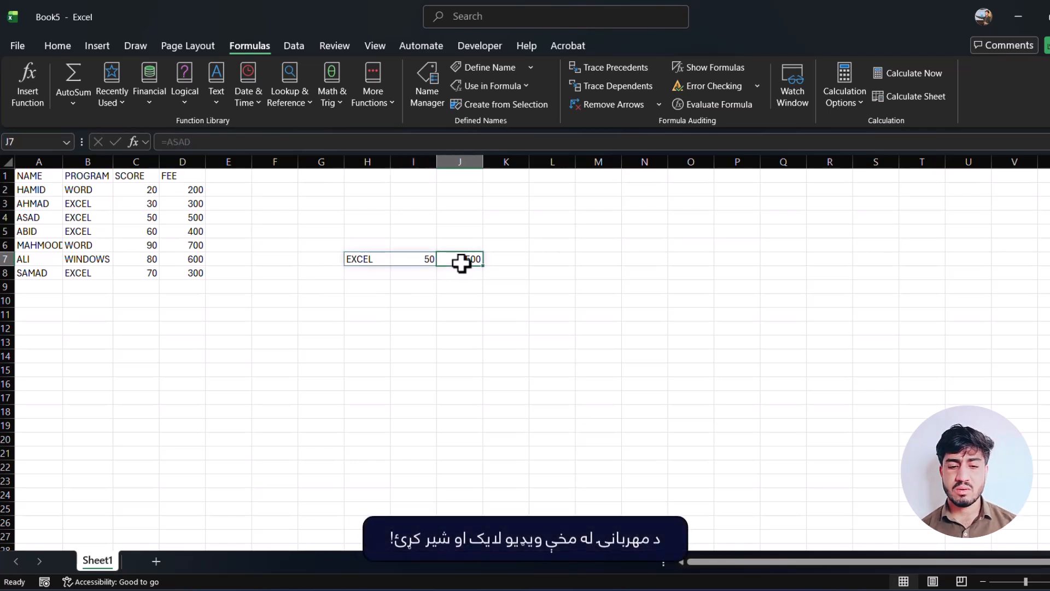
{"action": "left_click_drag", "start_coordinate": [366, 230], "coordinate": [456, 310]}
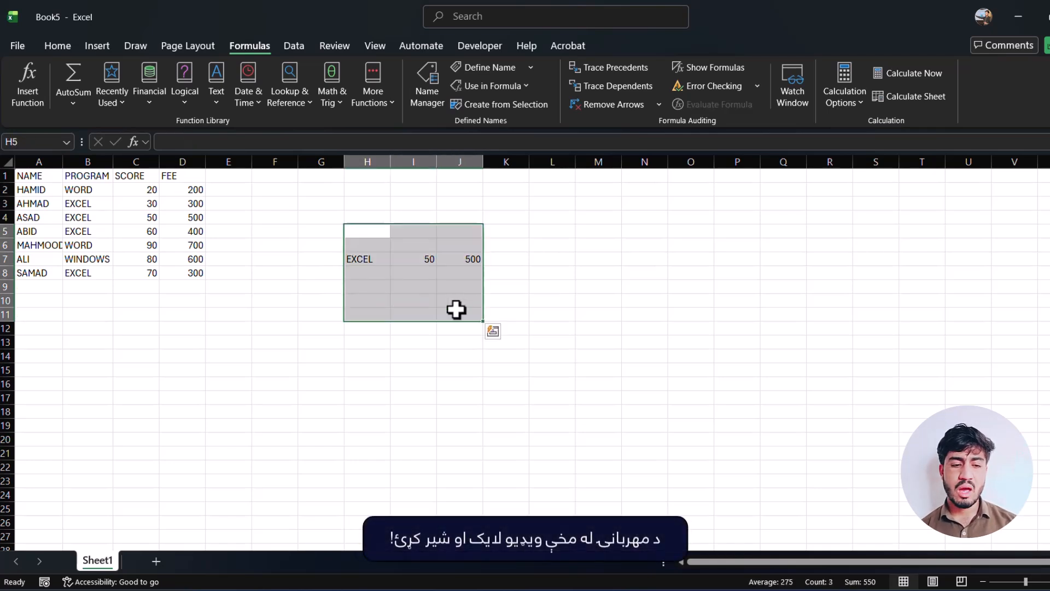
{"action": "key", "text": "Delete"}
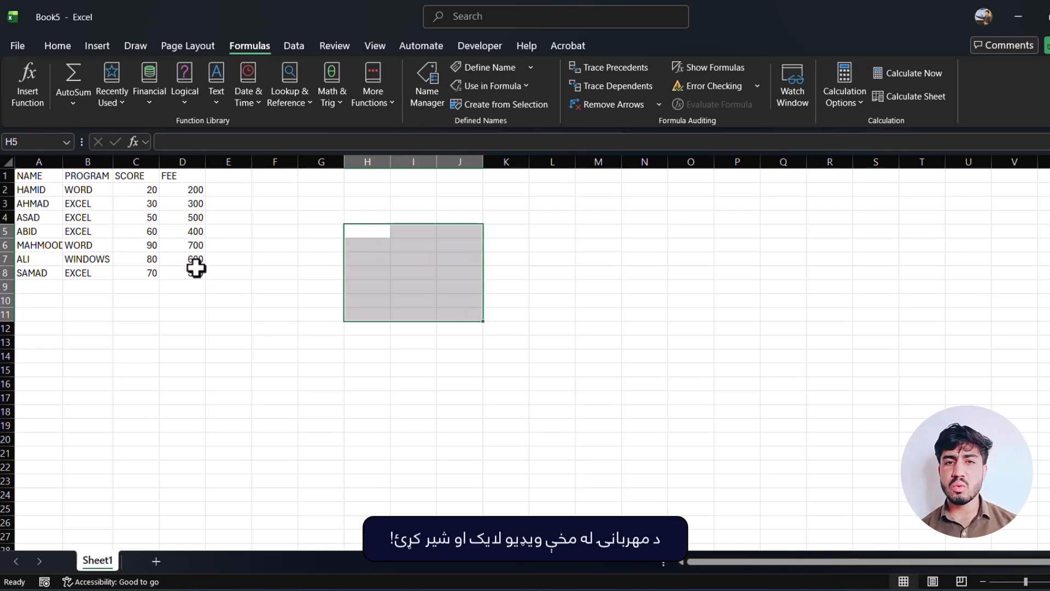
Select the whole data table A1:D8.
{"action": "left_click_drag", "start_coordinate": [196, 268], "coordinate": [42, 178]}
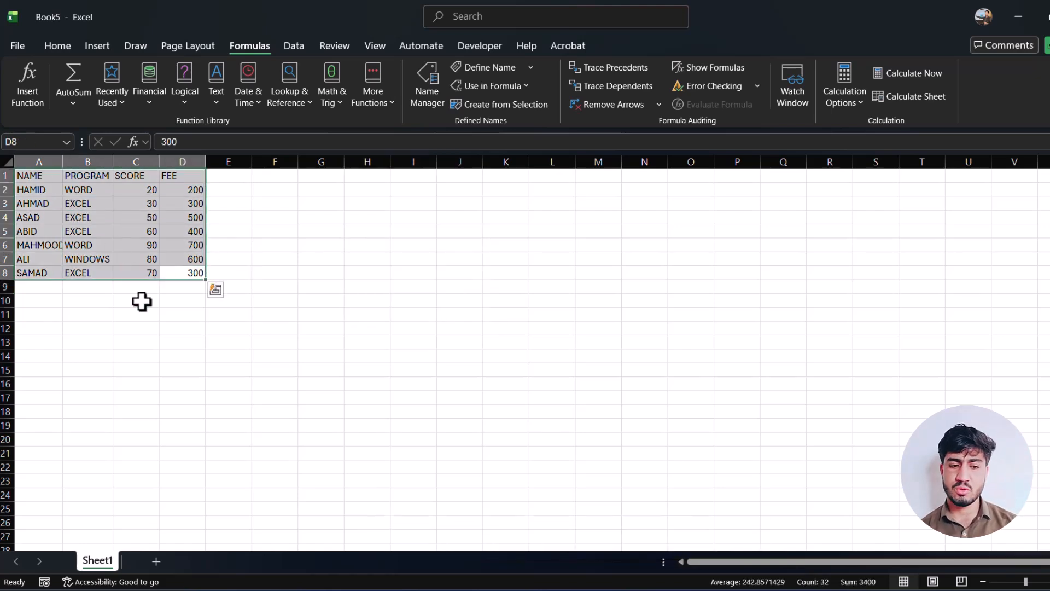